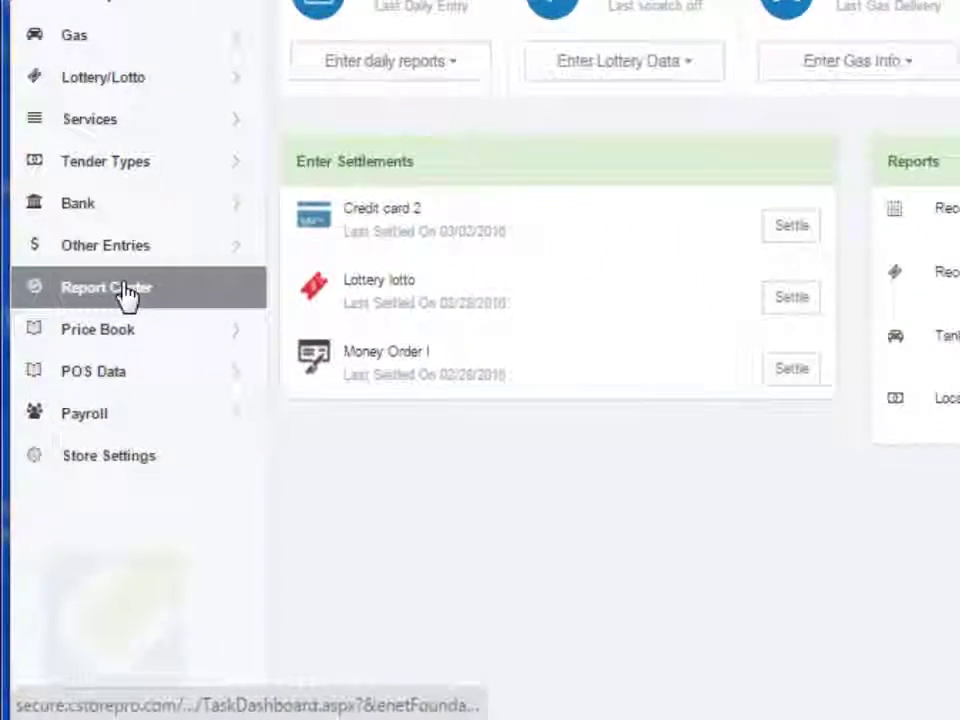
Run the Net Worth report for 03/01/2016 - 03/03/2016 and review its assets, liabilities and net worth rows.
{"action": "mouse_move", "coordinate": [78, 436]}
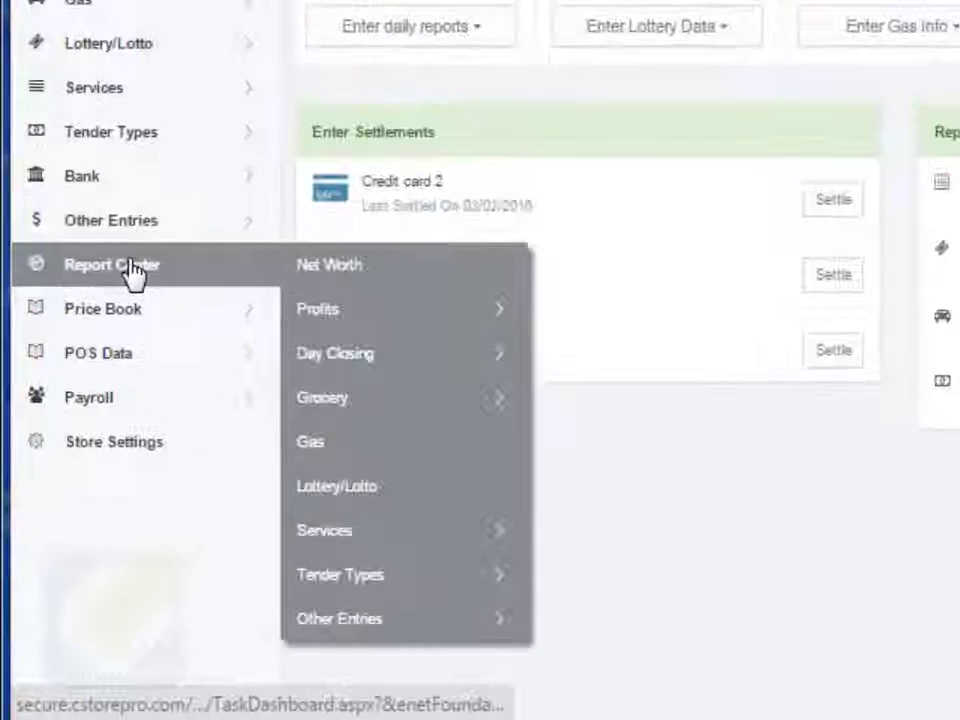
{"action": "left_click", "coordinate": [431, 278]}
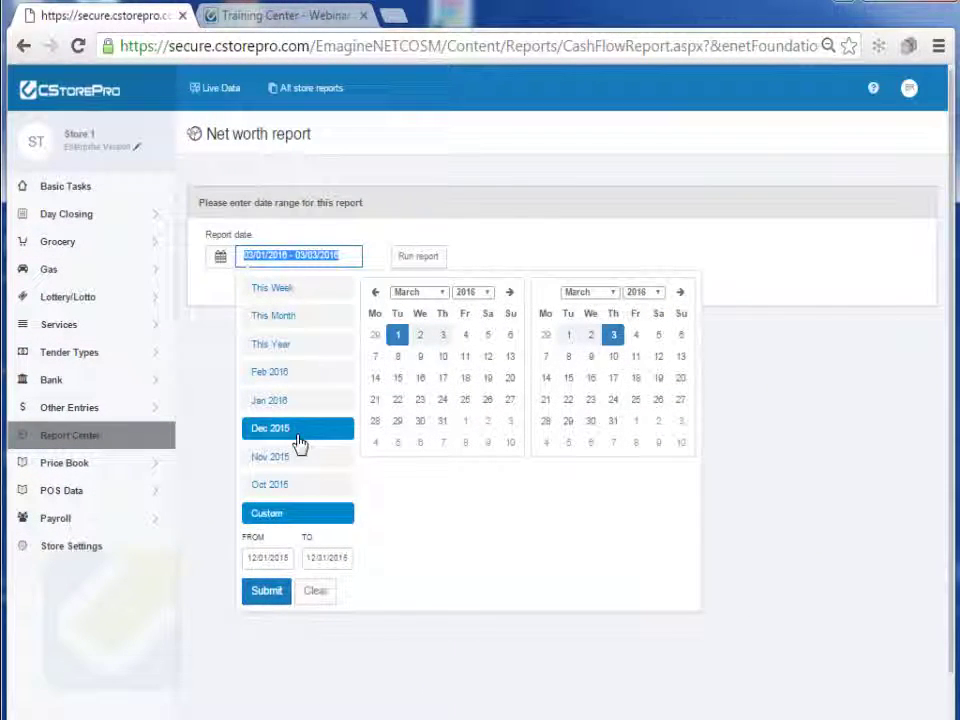
{"action": "left_click", "coordinate": [426, 258]}
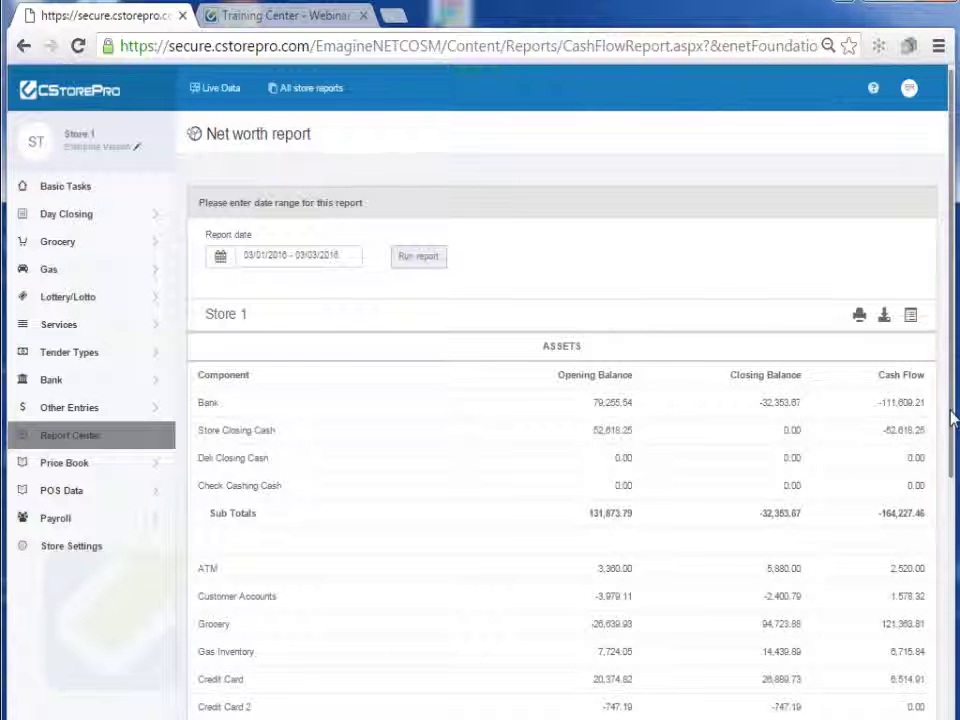
{"action": "left_click_drag", "start_coordinate": [952, 420], "coordinate": [943, 544]}
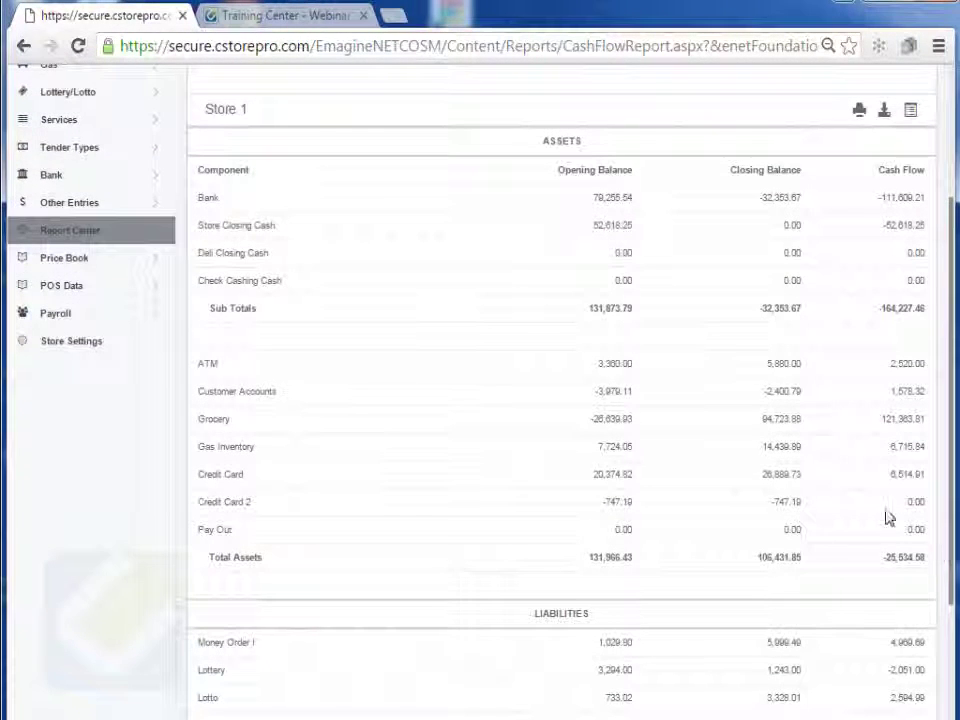
{"action": "left_click_drag", "start_coordinate": [545, 140], "coordinate": [613, 150]}
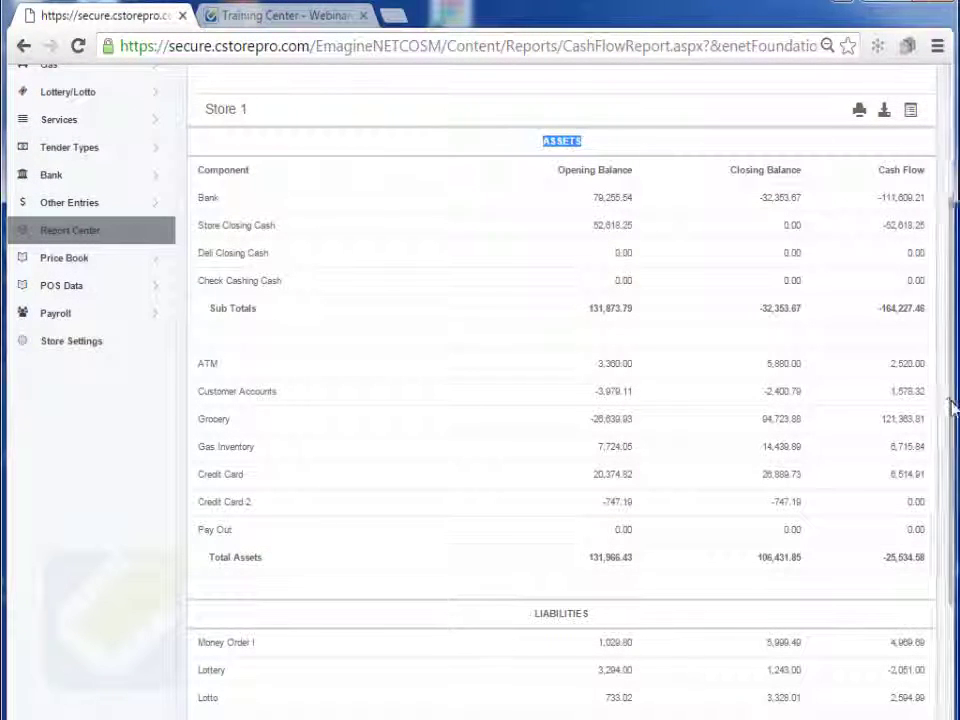
{"action": "left_click_drag", "start_coordinate": [952, 405], "coordinate": [930, 561]}
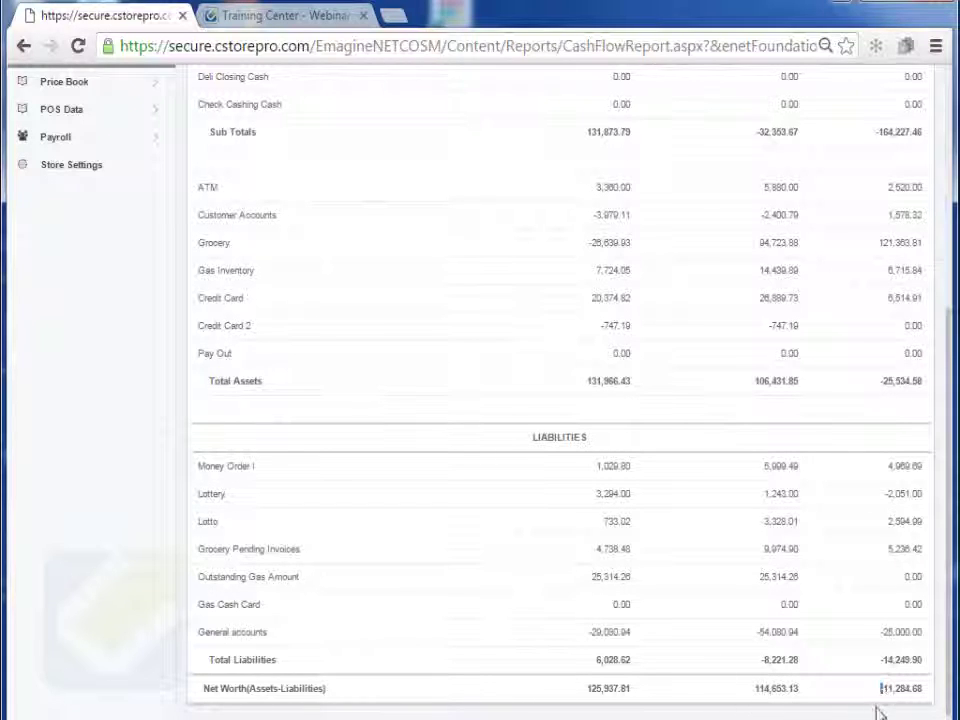
{"action": "scroll", "coordinate": [917, 401], "scroll_direction": "up", "scroll_amount": 10}
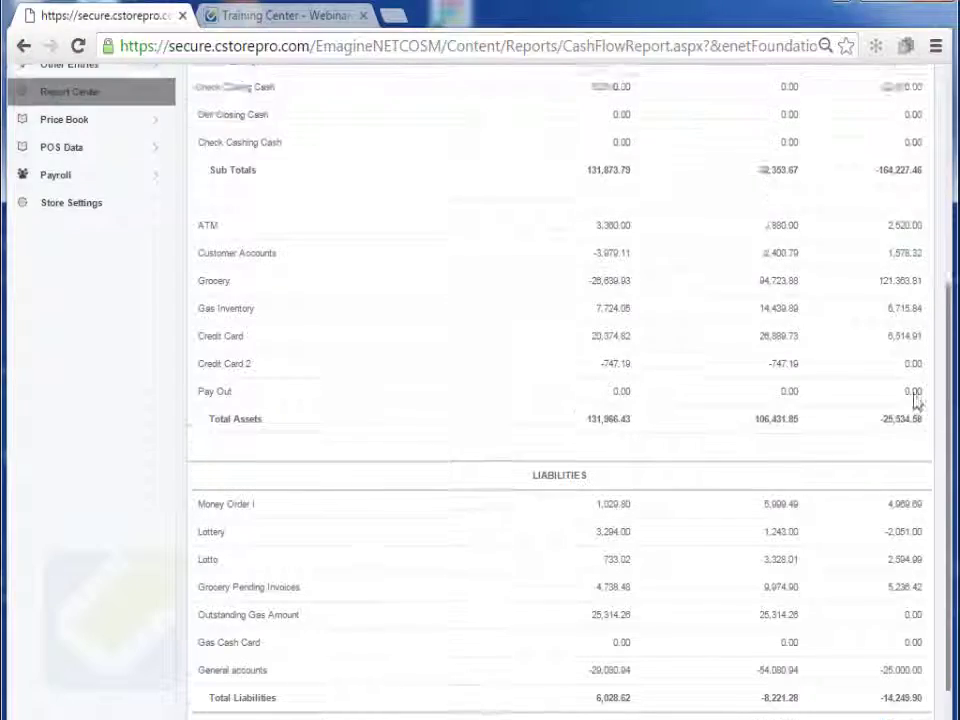
Run the Store profit report for Feb 2016 and review its income, expenses and profit totals.
{"action": "mouse_move", "coordinate": [165, 285]}
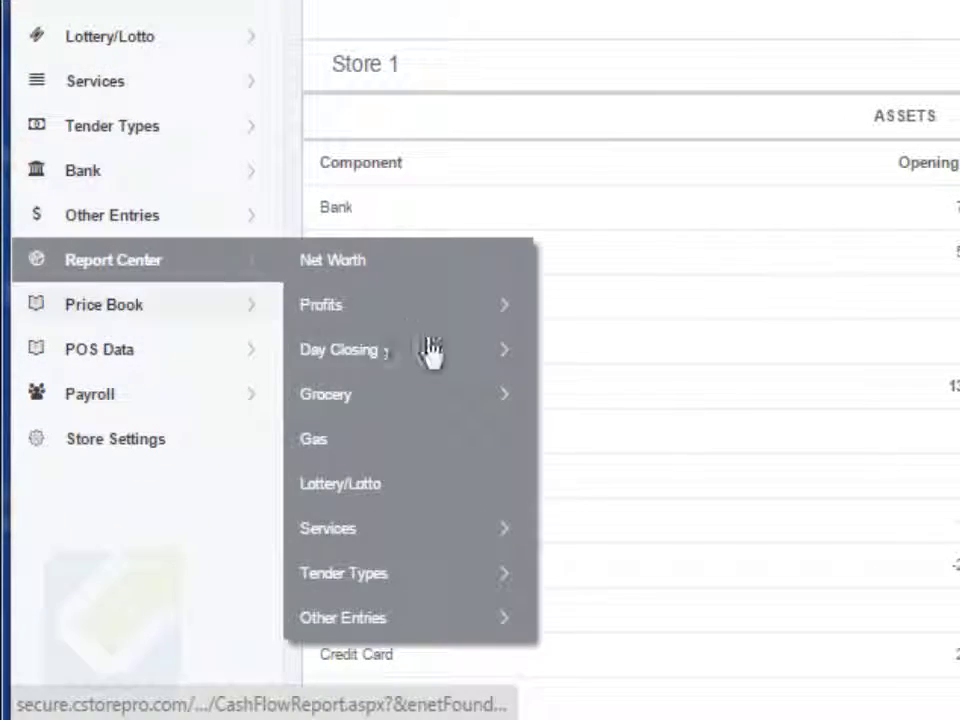
{"action": "mouse_move", "coordinate": [387, 335]}
{"action": "left_click", "coordinate": [600, 0]}
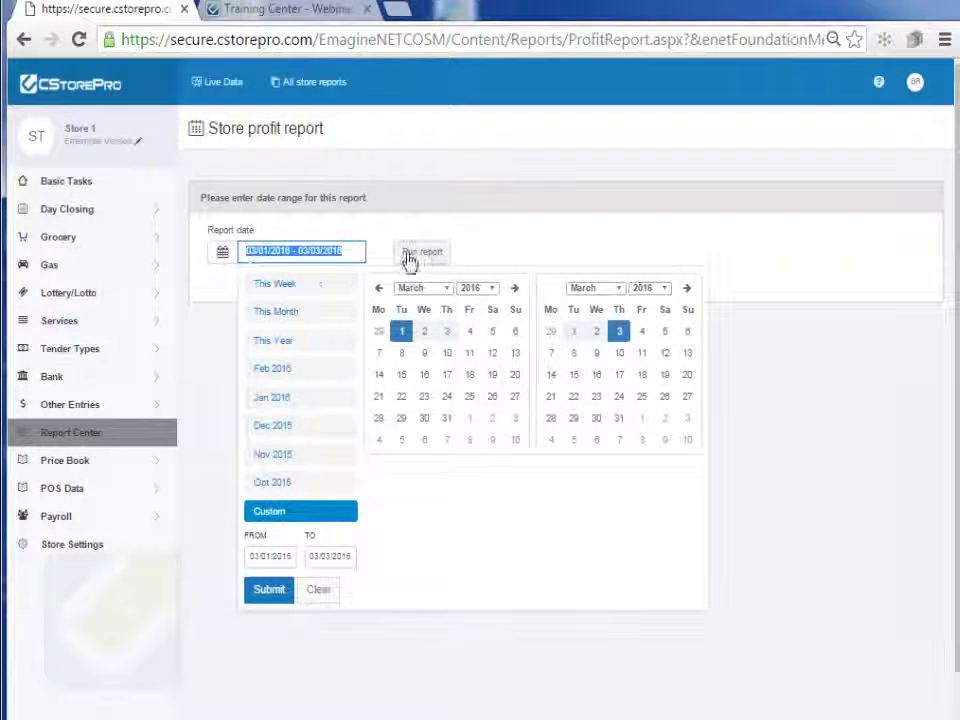
{"action": "left_click", "coordinate": [315, 383]}
{"action": "left_click", "coordinate": [423, 255]}
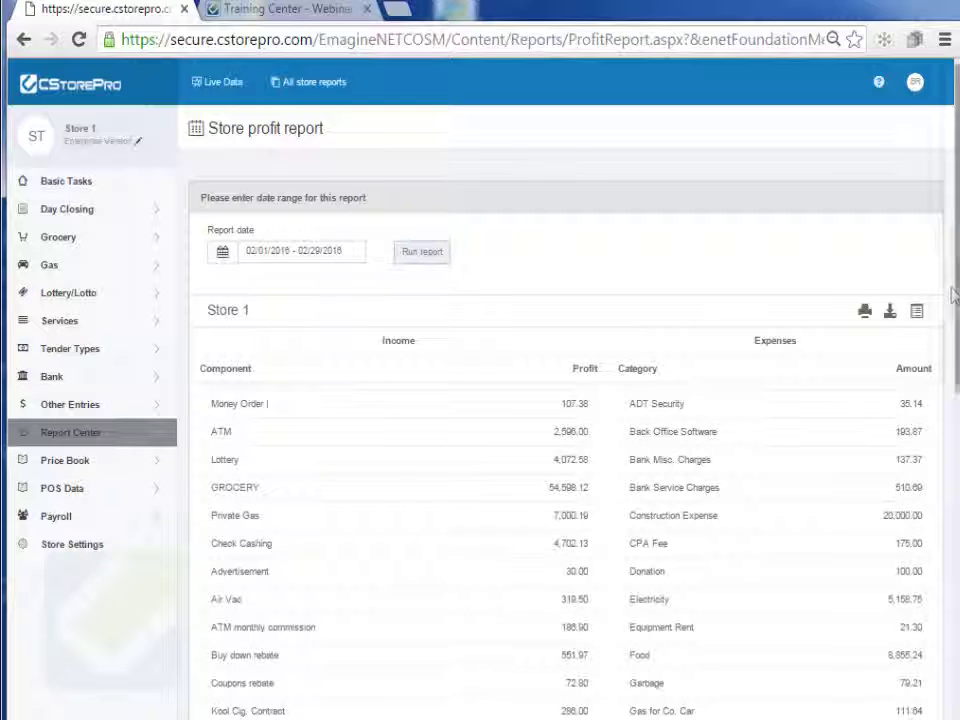
{"action": "scroll", "coordinate": [915, 478], "scroll_direction": "down", "scroll_amount": 6}
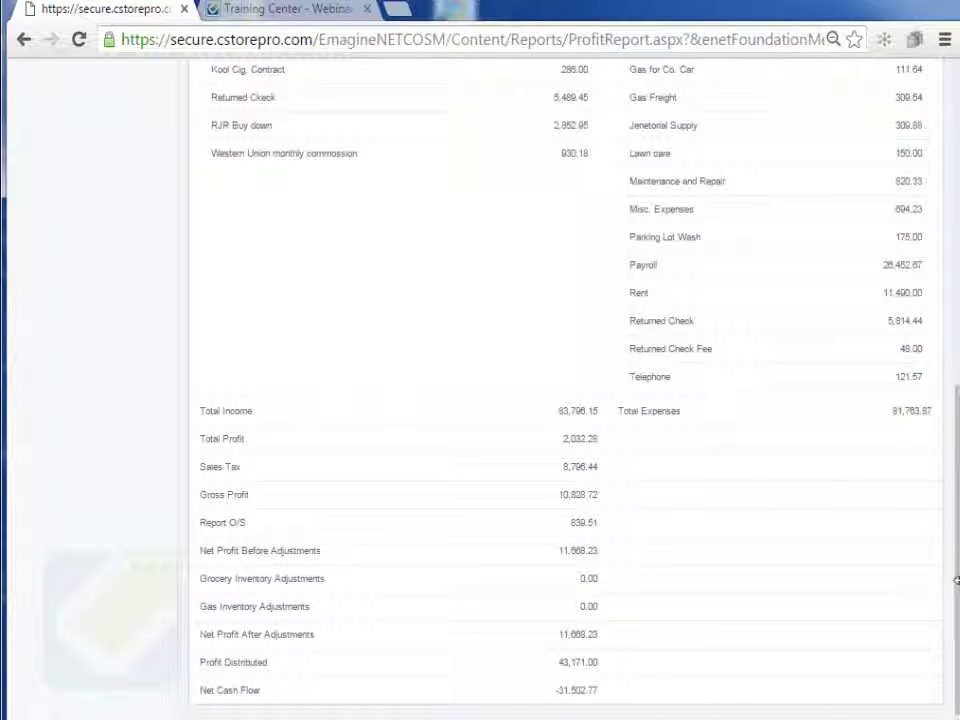
{"action": "scroll", "coordinate": [956, 580], "scroll_direction": "up", "scroll_amount": 7}
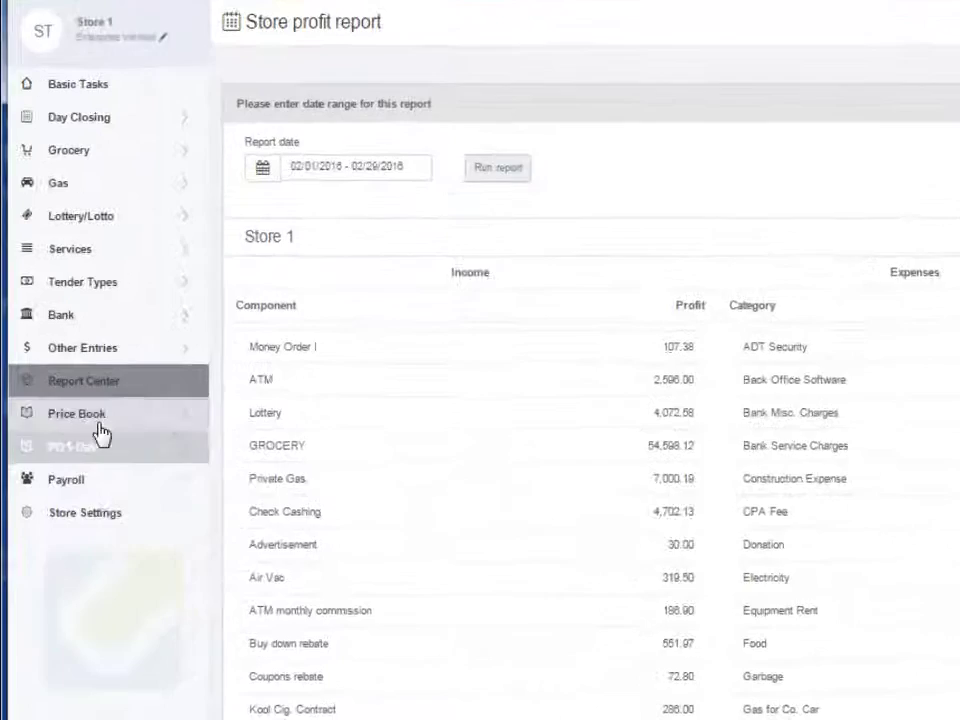
Run the Grocery Purchase report for Feb 2016 with all payment types, grouped by date.
{"action": "left_click", "coordinate": [125, 380]}
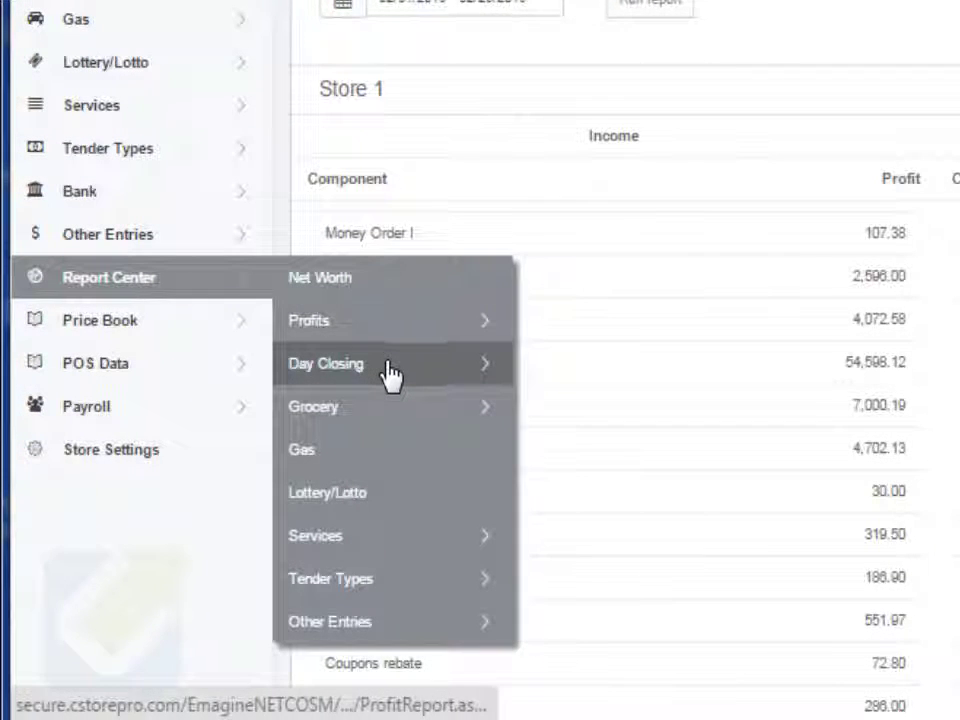
{"action": "mouse_move", "coordinate": [390, 375]}
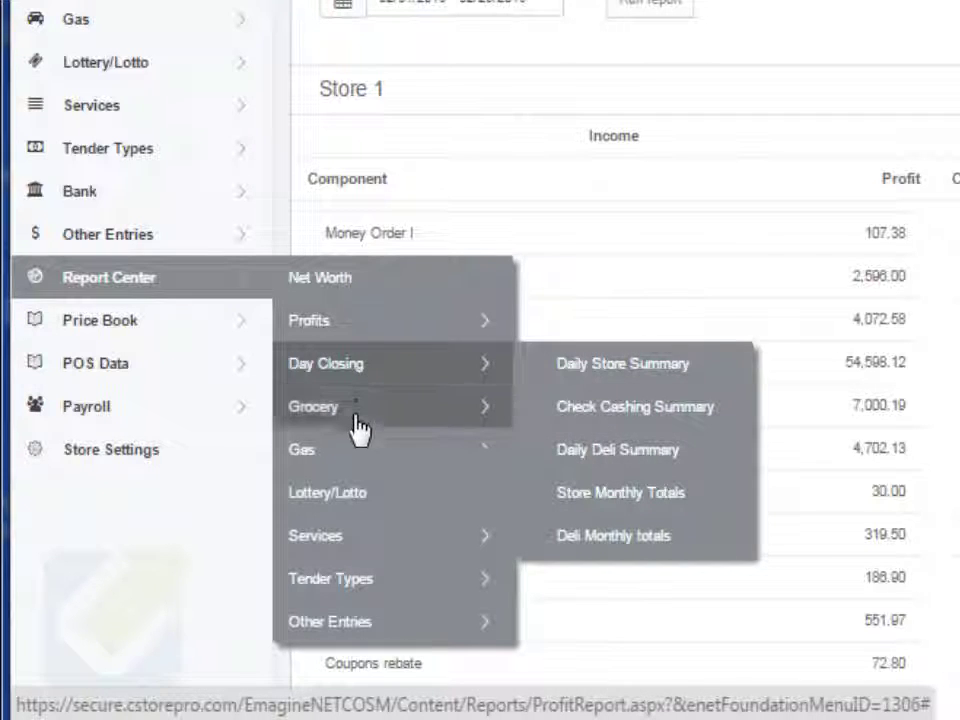
{"action": "mouse_move", "coordinate": [418, 428]}
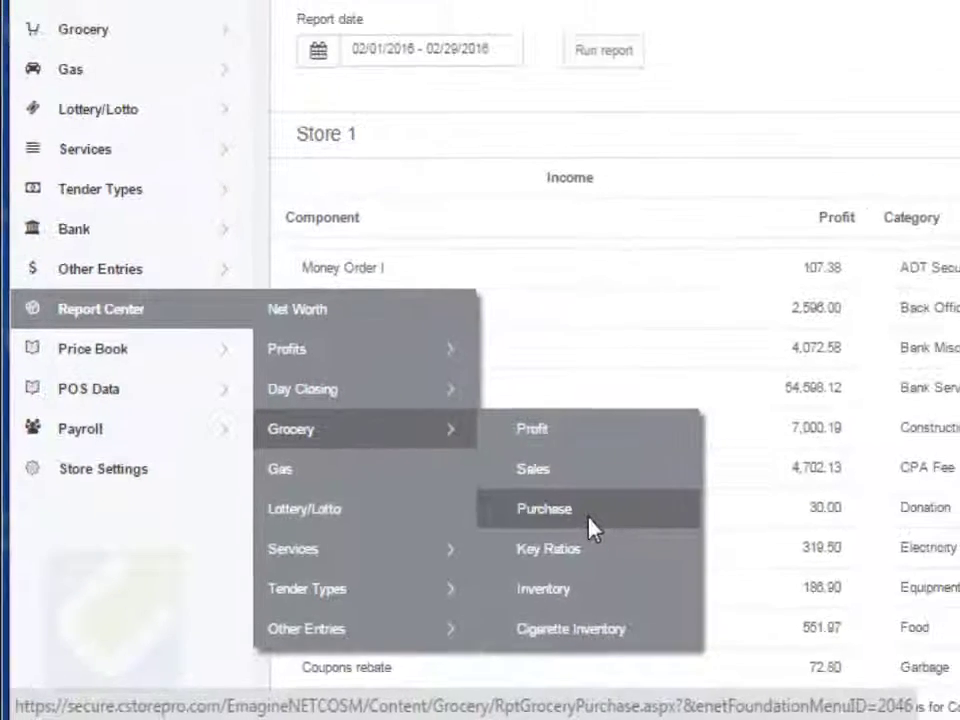
{"action": "left_click", "coordinate": [638, 513]}
{"action": "left_click", "coordinate": [347, 250]}
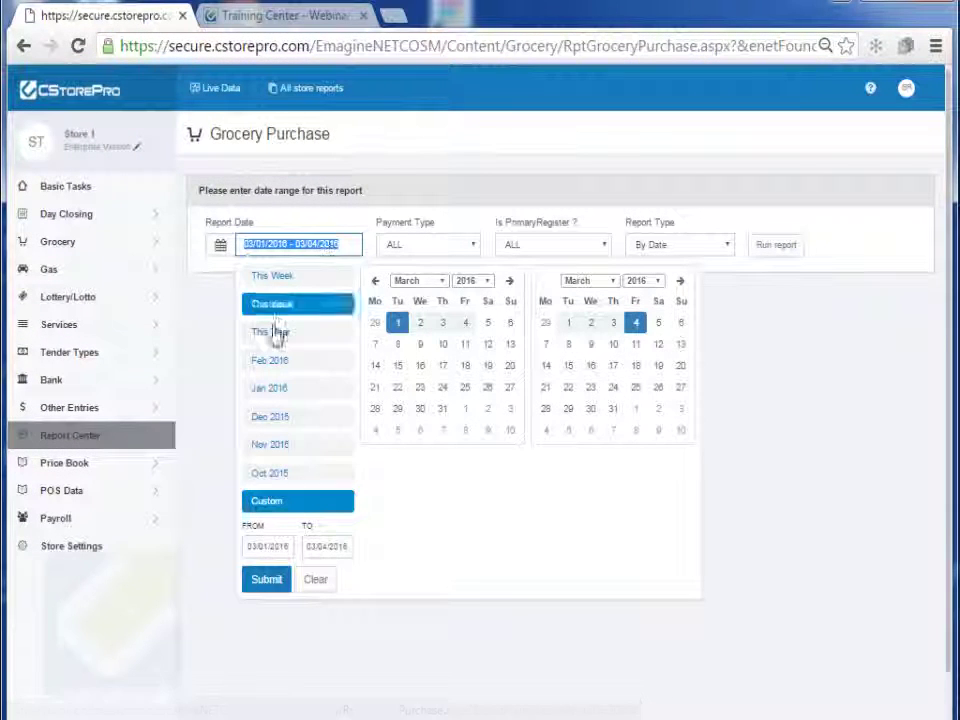
{"action": "left_click", "coordinate": [274, 364]}
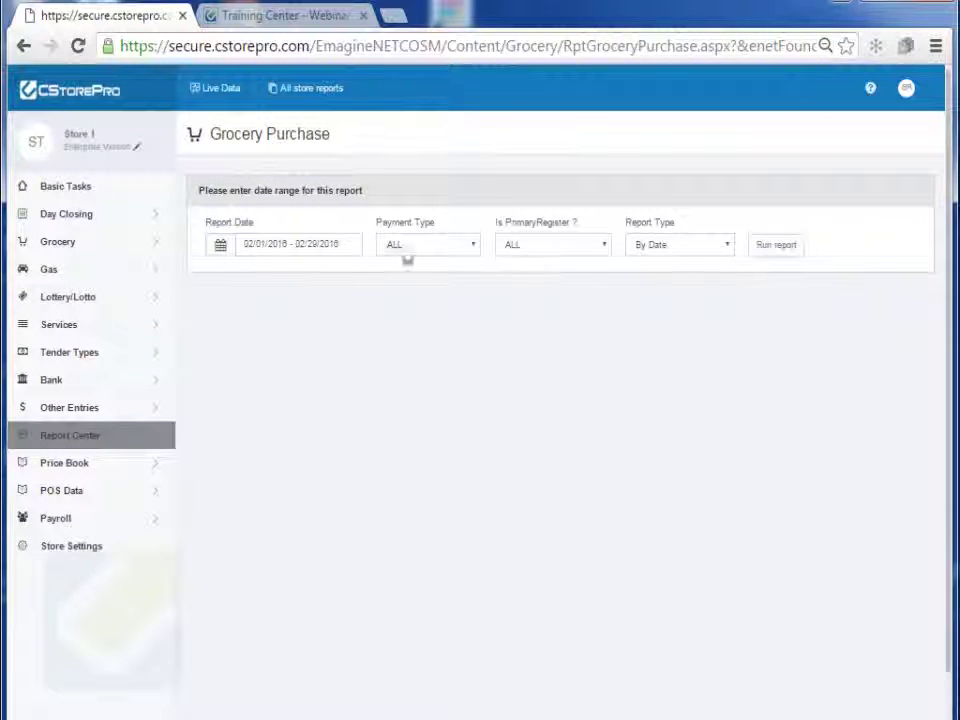
{"action": "left_click", "coordinate": [778, 248]}
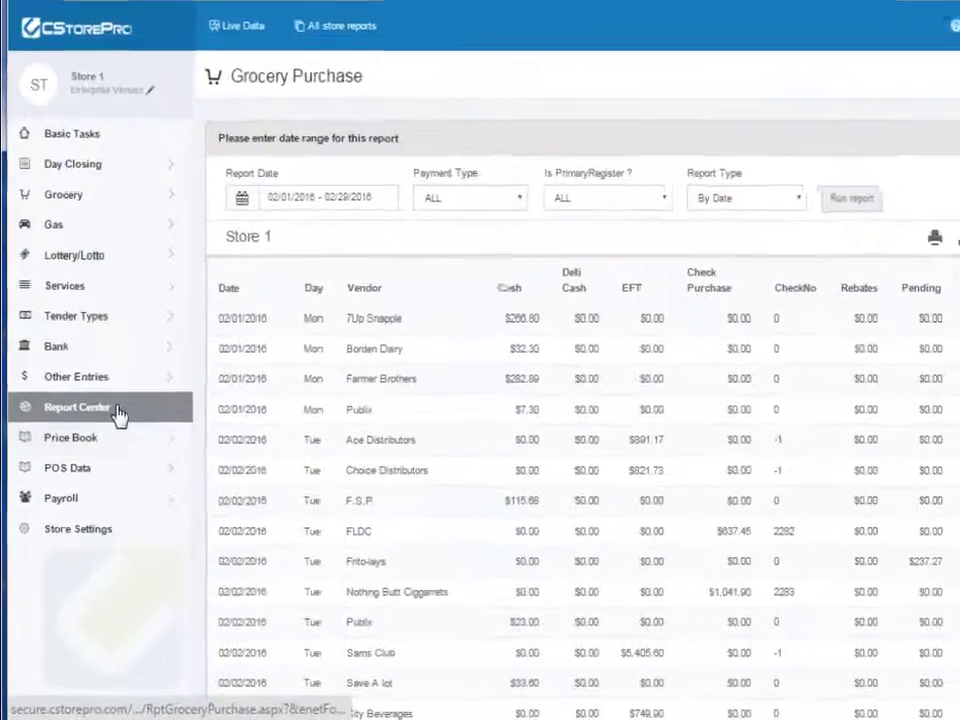
{"action": "mouse_move", "coordinate": [118, 415]}
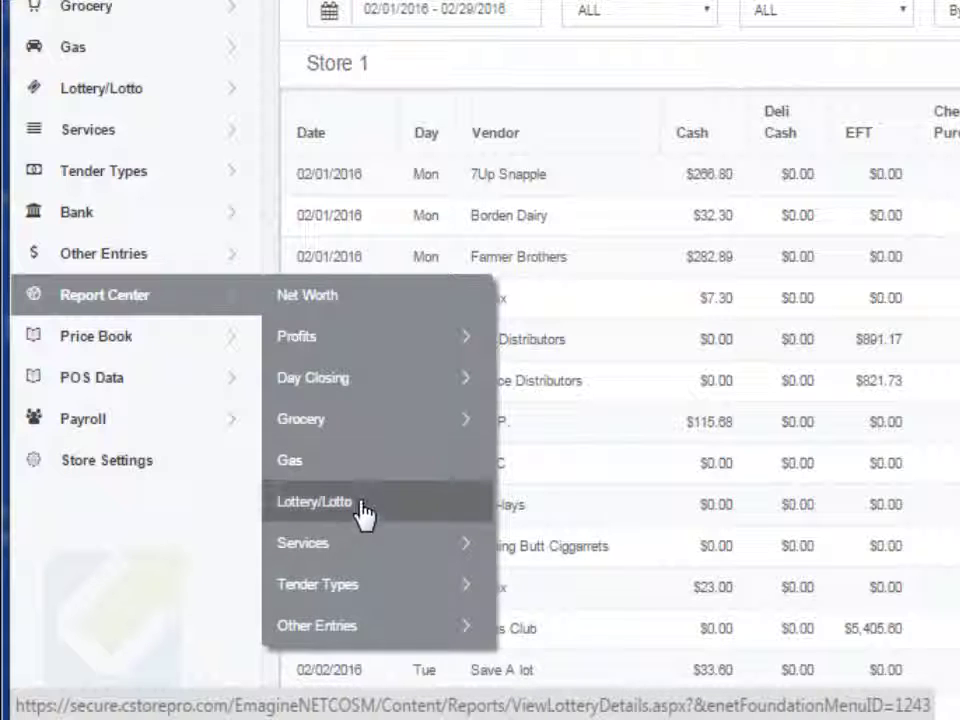
{"action": "mouse_move", "coordinate": [354, 561]}
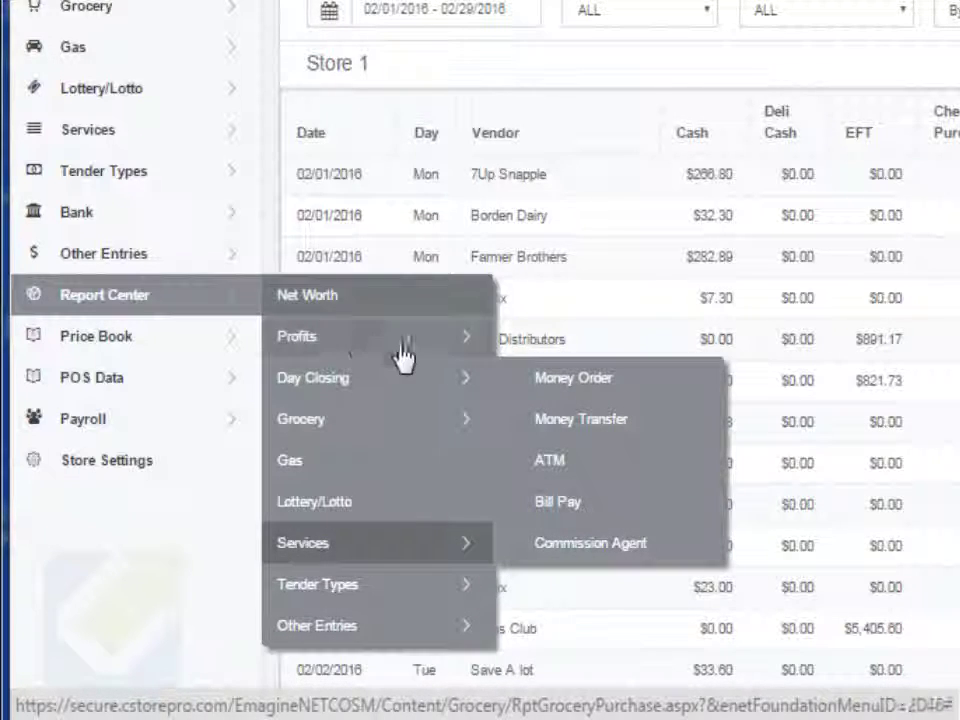
{"action": "mouse_move", "coordinate": [413, 346]}
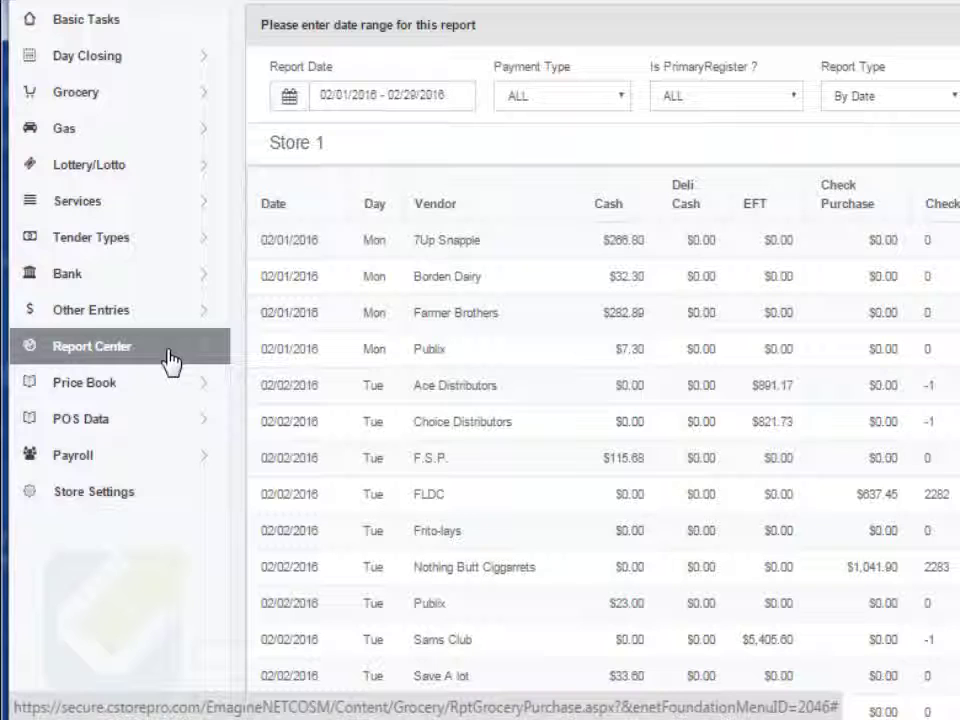
Open the POS Data dashboard and load its sales charts for Feb 2016.
{"action": "mouse_move", "coordinate": [156, 434]}
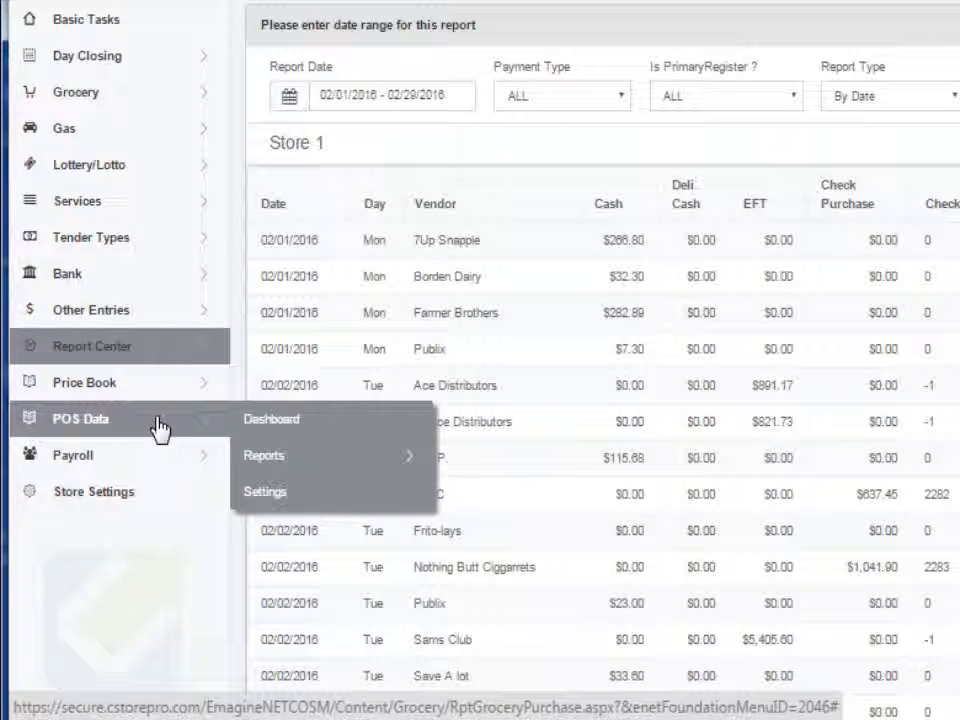
{"action": "left_click", "coordinate": [310, 432]}
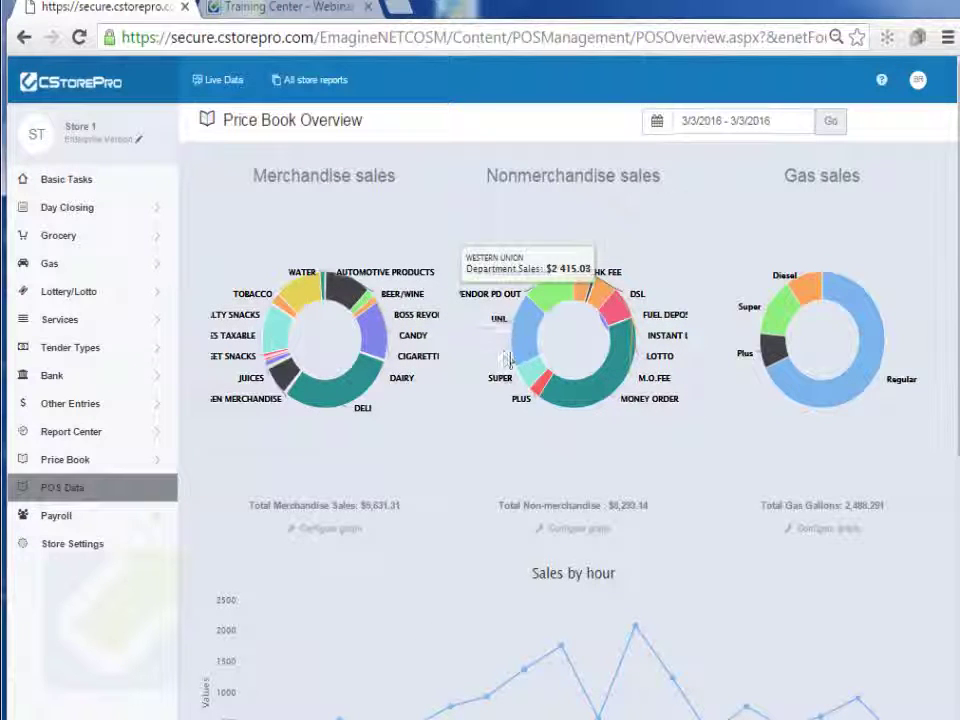
{"action": "left_click", "coordinate": [726, 122]}
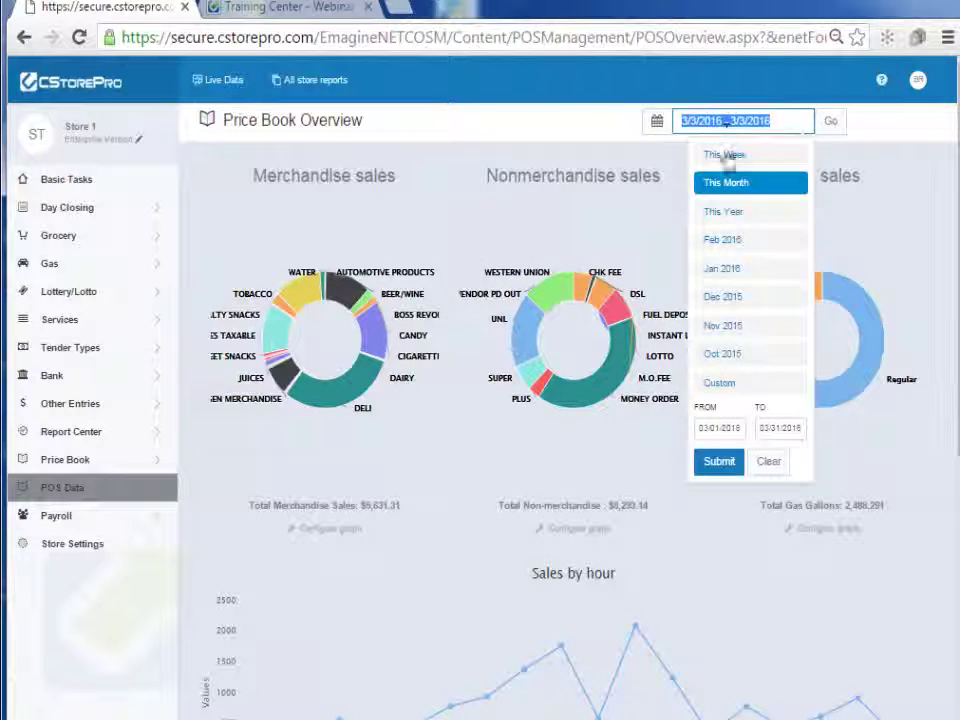
{"action": "left_click", "coordinate": [737, 245]}
{"action": "left_click", "coordinate": [830, 121]}
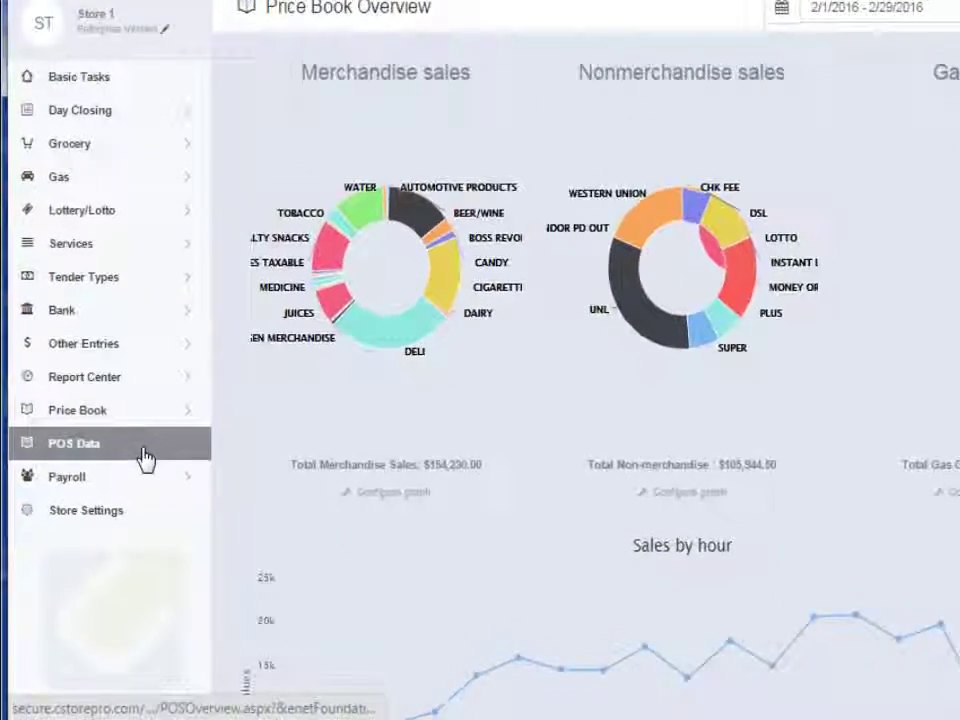
Run the POS Department Sales report for Feb 2016 as a Dept Sales Summary.
{"action": "mouse_move", "coordinate": [120, 488]}
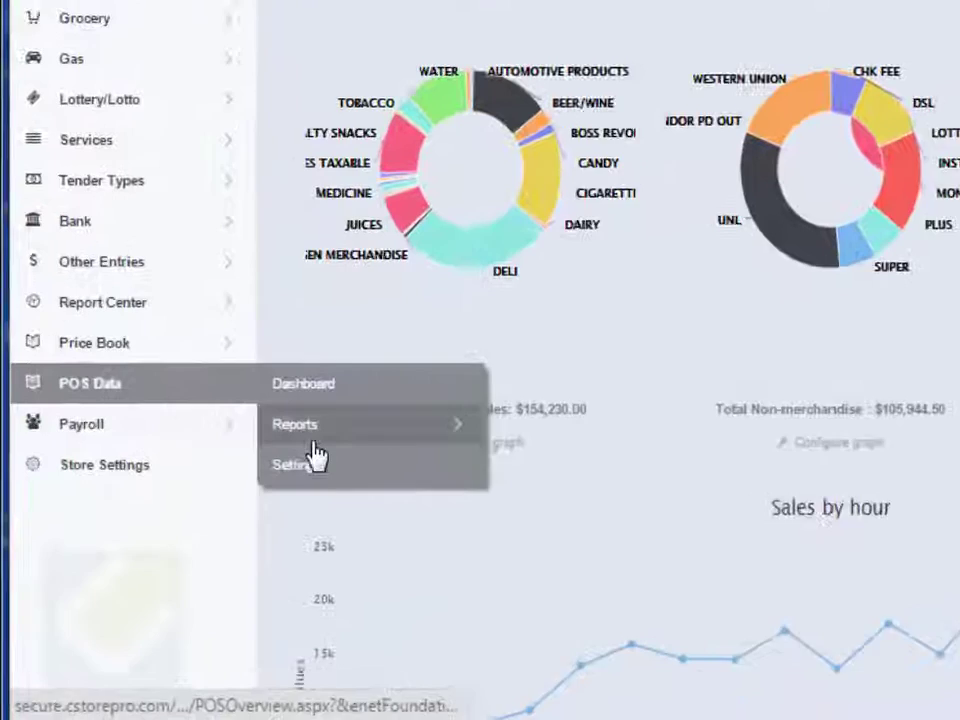
{"action": "mouse_move", "coordinate": [335, 440]}
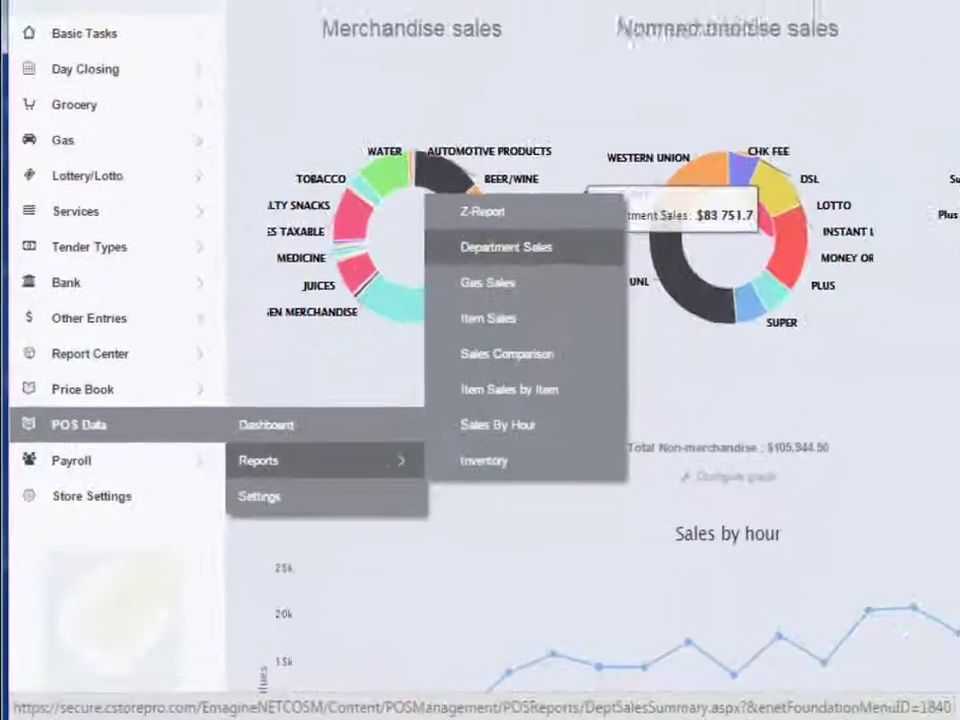
{"action": "left_click", "coordinate": [675, 162]}
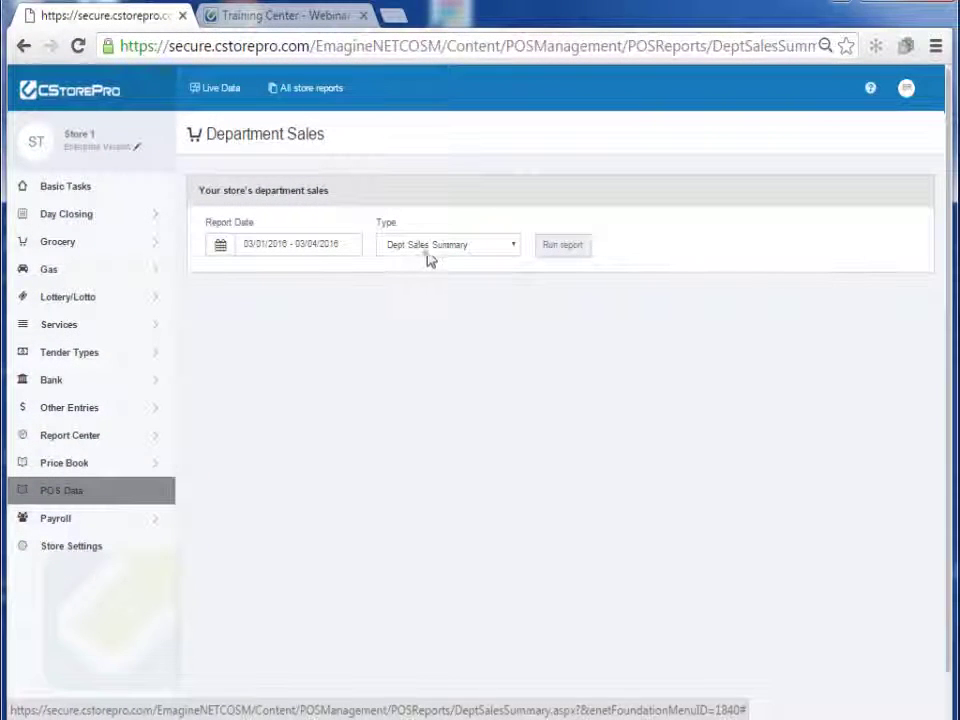
{"action": "left_click", "coordinate": [325, 248]}
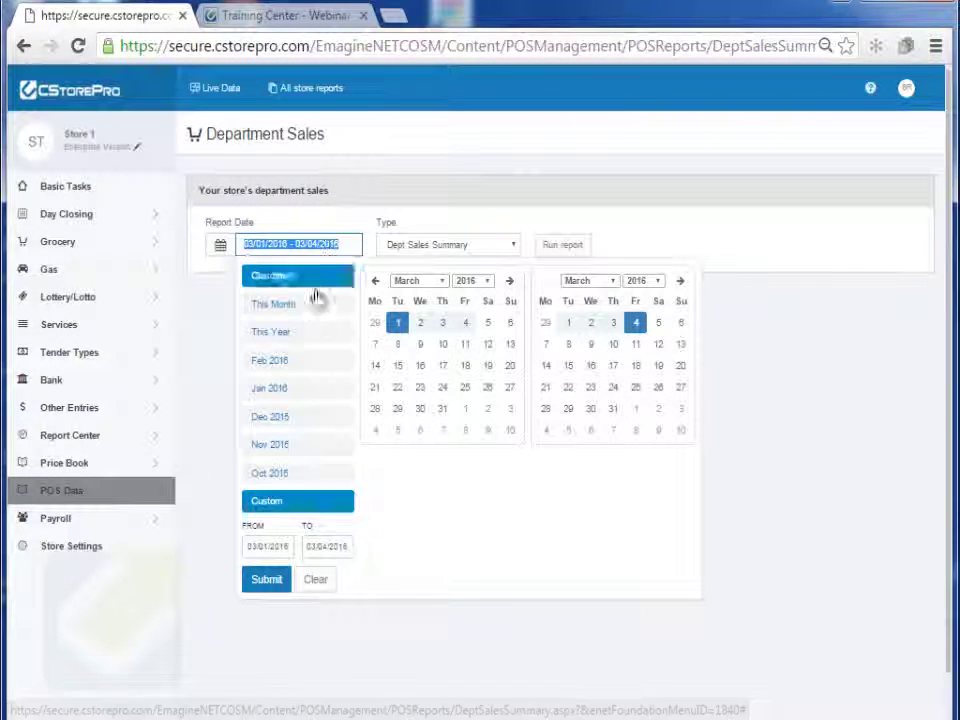
{"action": "left_click", "coordinate": [298, 362]}
{"action": "left_click", "coordinate": [563, 245]}
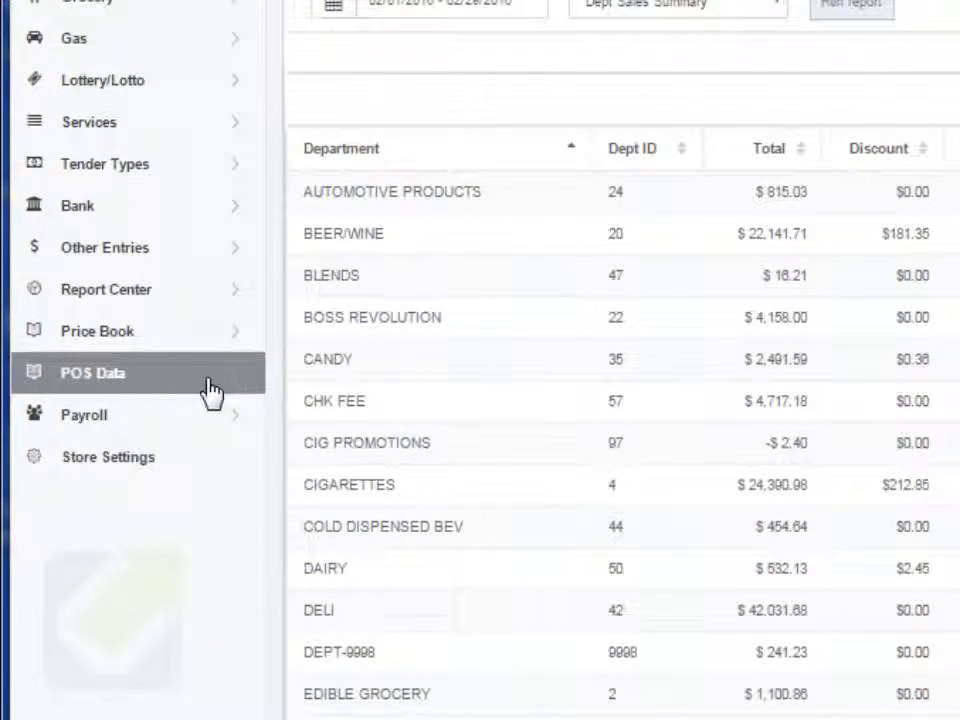
Open the POS Item Sales report and set its report date to 02/01/2016 - 02/29/2016.
{"action": "mouse_move", "coordinate": [212, 390]}
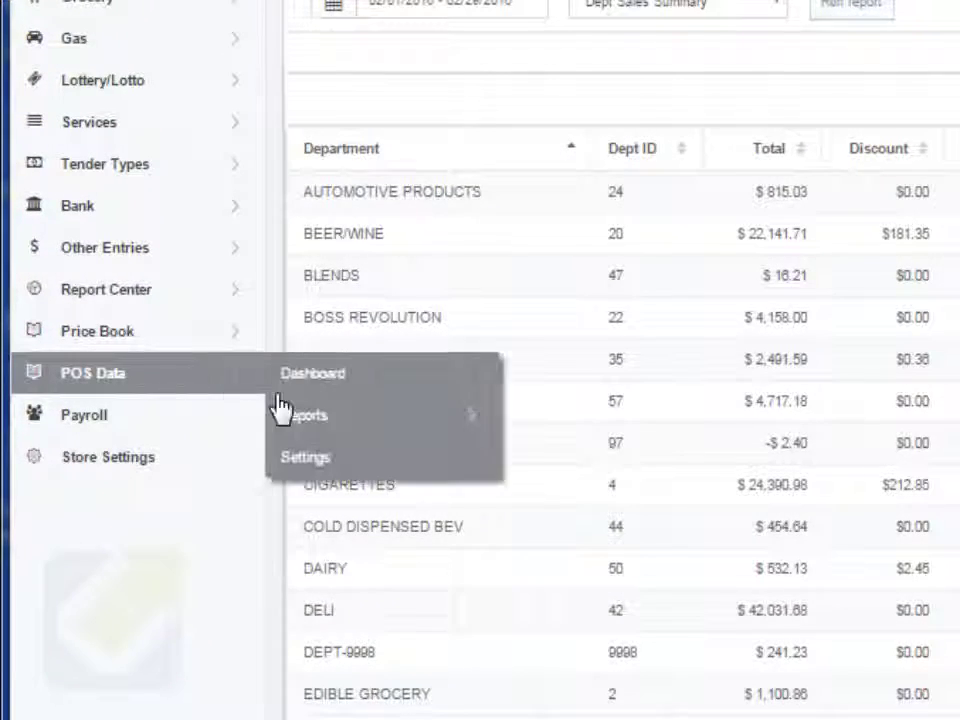
{"action": "mouse_move", "coordinate": [405, 430]}
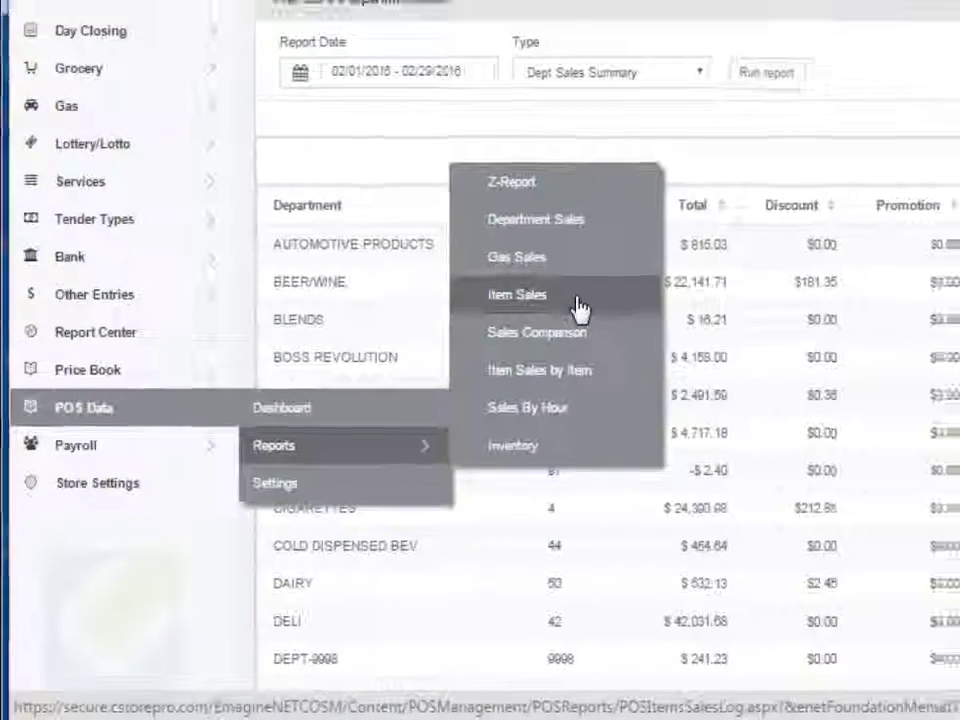
{"action": "left_click", "coordinate": [640, 262]}
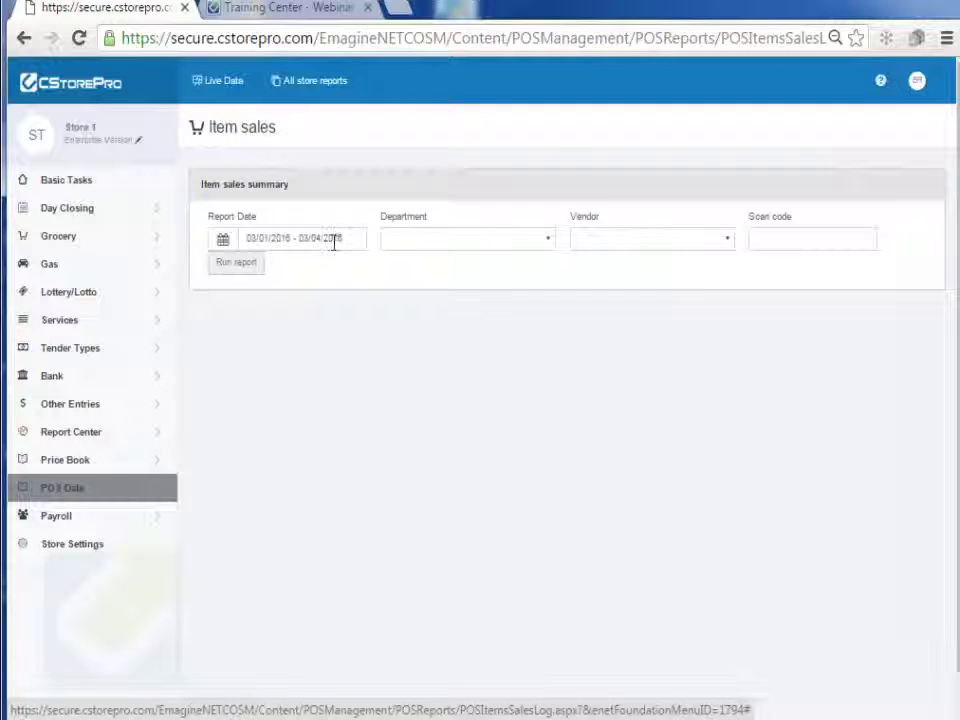
{"action": "left_click", "coordinate": [334, 243]}
{"action": "left_click", "coordinate": [300, 364]}
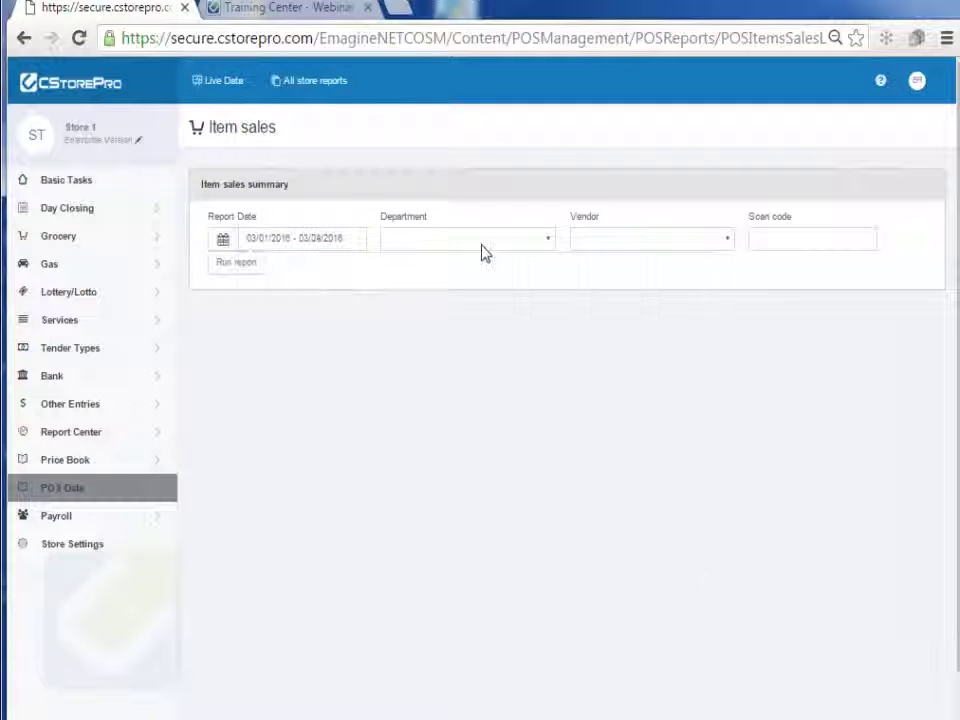
Run the Item Sales report for the BEER/WINE department and sort the items by number sold, highest first.
{"action": "left_click", "coordinate": [472, 240]}
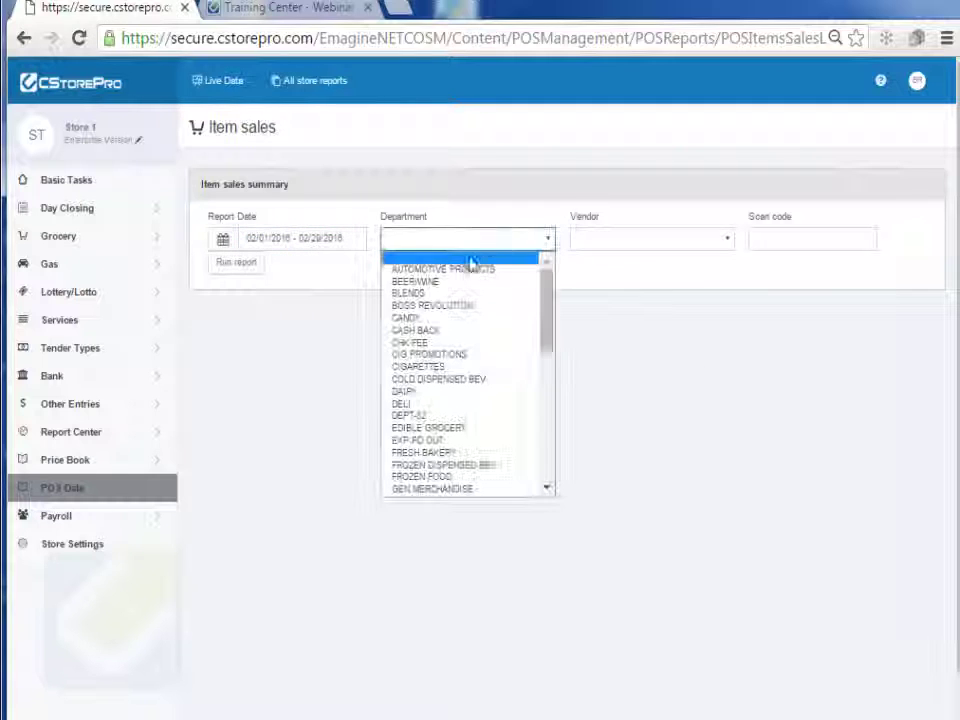
{"action": "left_click", "coordinate": [446, 283]}
{"action": "left_click", "coordinate": [240, 266]}
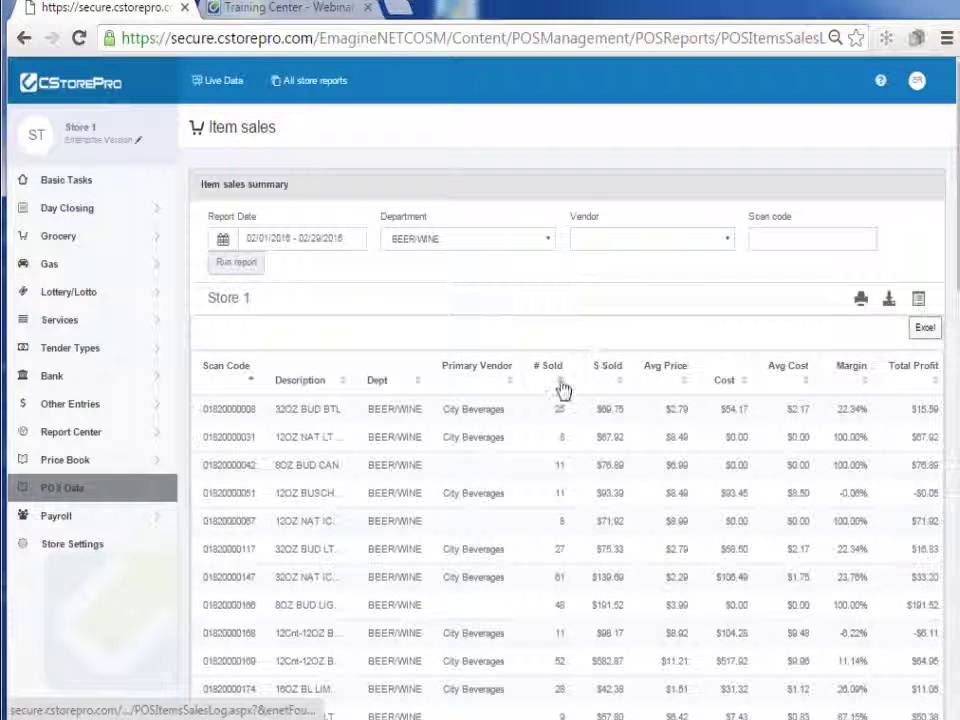
{"action": "left_click", "coordinate": [556, 390]}
{"action": "left_click", "coordinate": [560, 393]}
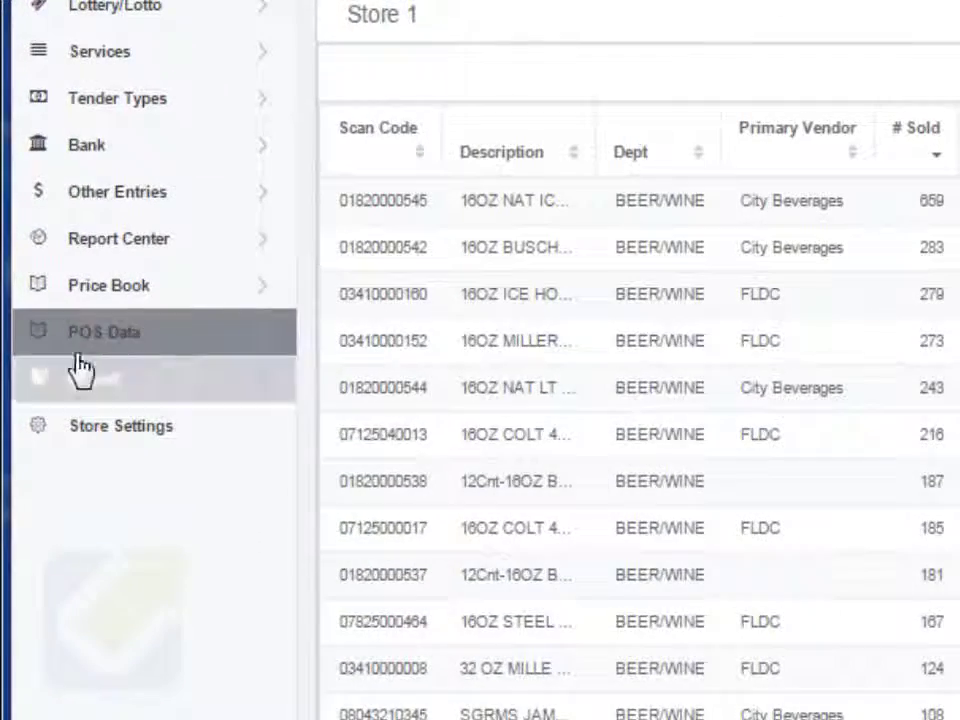
{"action": "mouse_move", "coordinate": [122, 343]}
{"action": "mouse_move", "coordinate": [435, 382]}
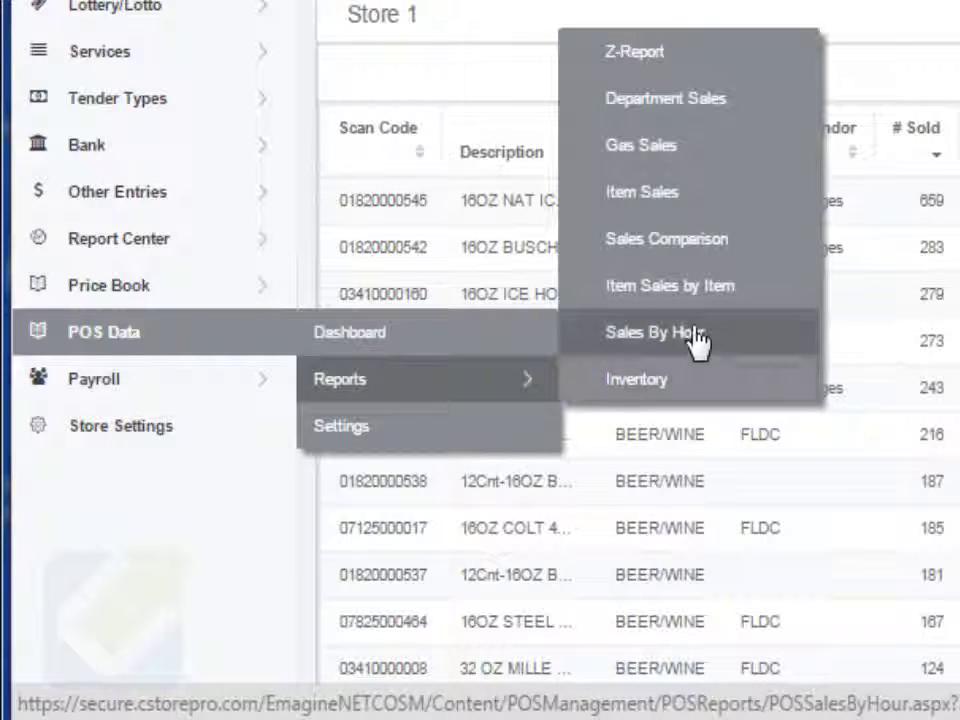
{"action": "left_click", "coordinate": [743, 290]}
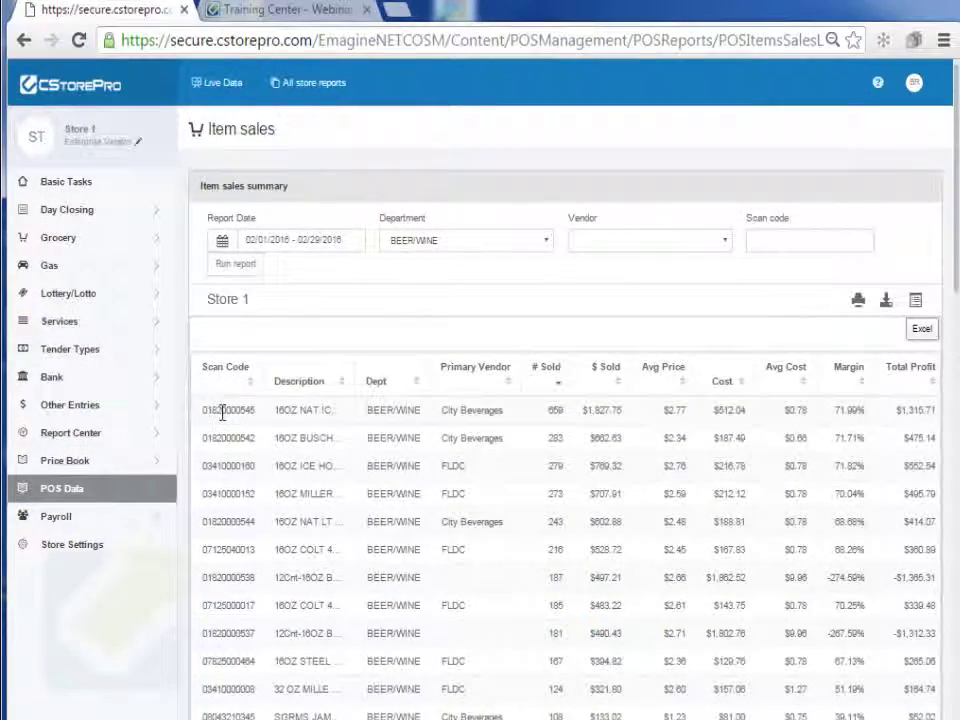
{"action": "double_click", "coordinate": [222, 412]}
{"action": "right_click", "coordinate": [222, 414]}
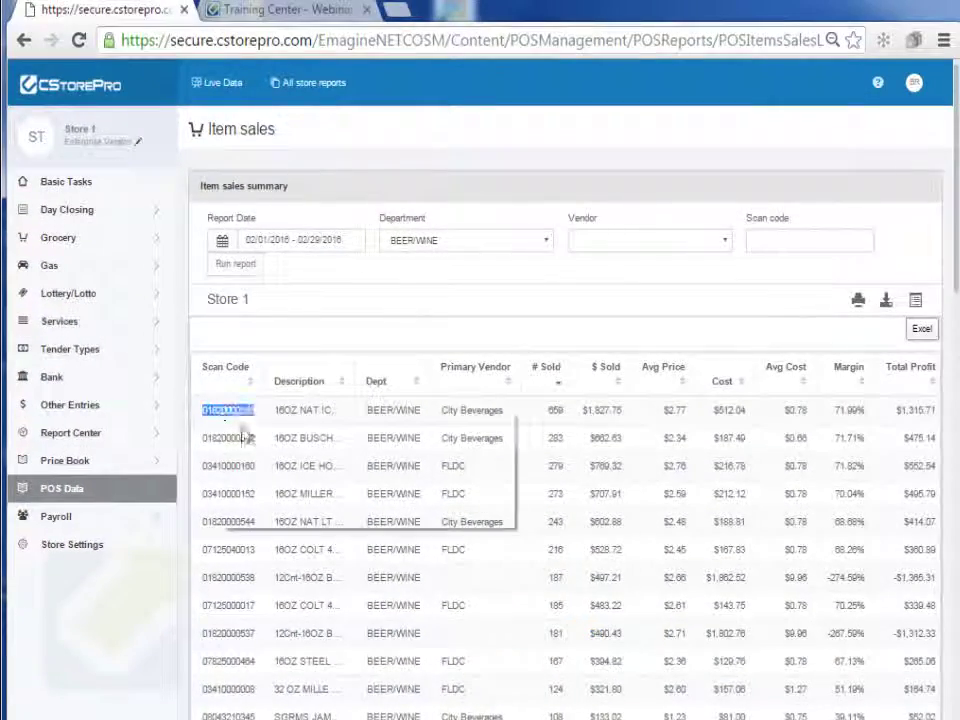
{"action": "left_click", "coordinate": [250, 431]}
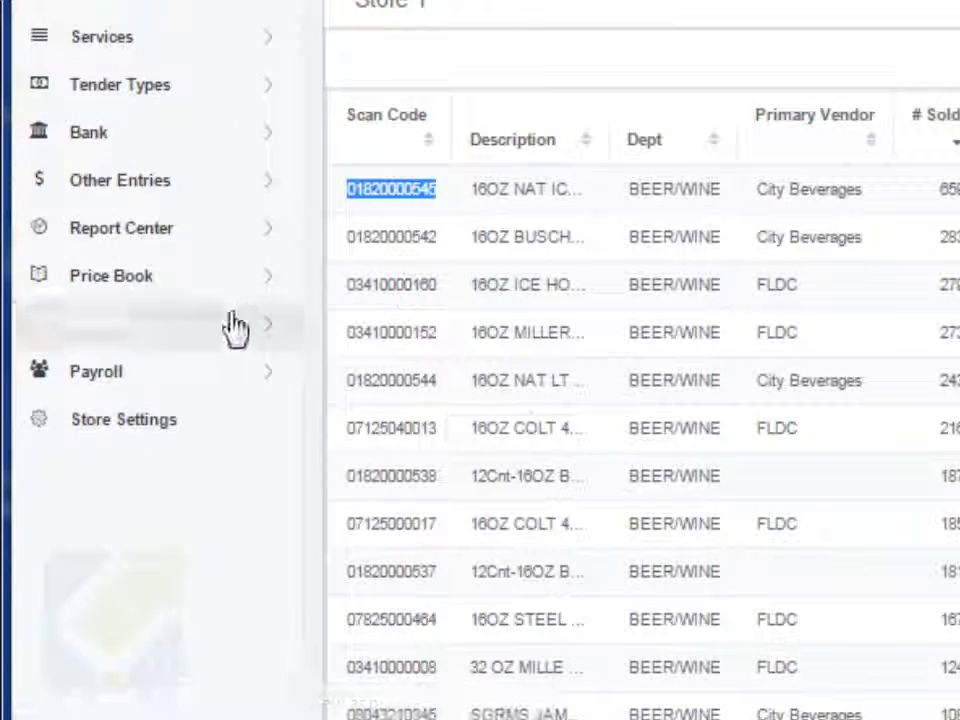
{"action": "mouse_move", "coordinate": [231, 326]}
{"action": "mouse_move", "coordinate": [521, 375]}
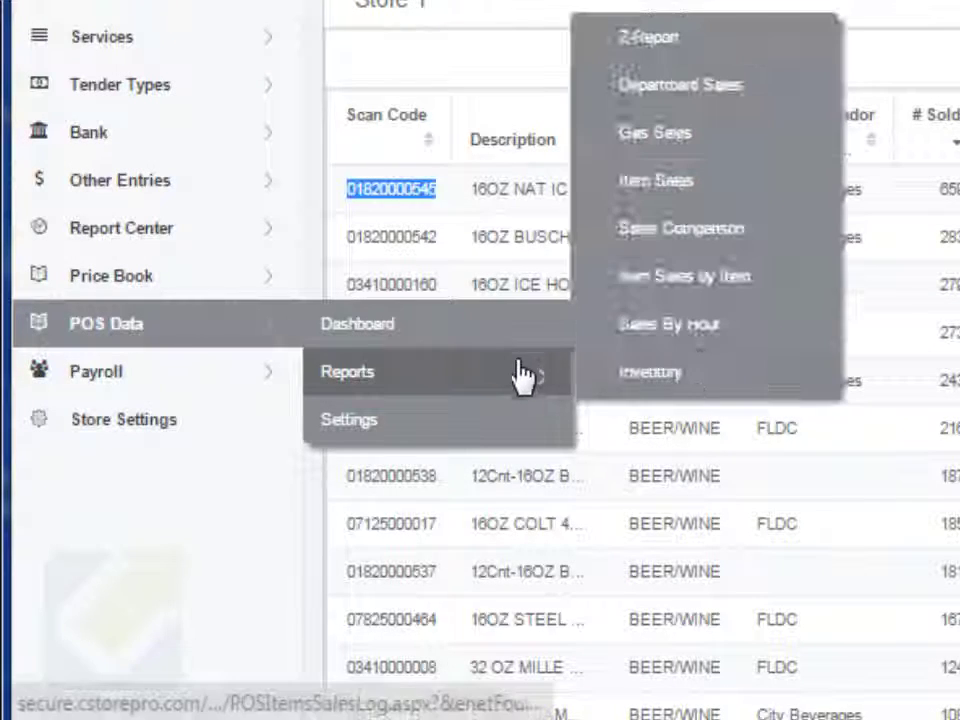
{"action": "left_click", "coordinate": [684, 276]}
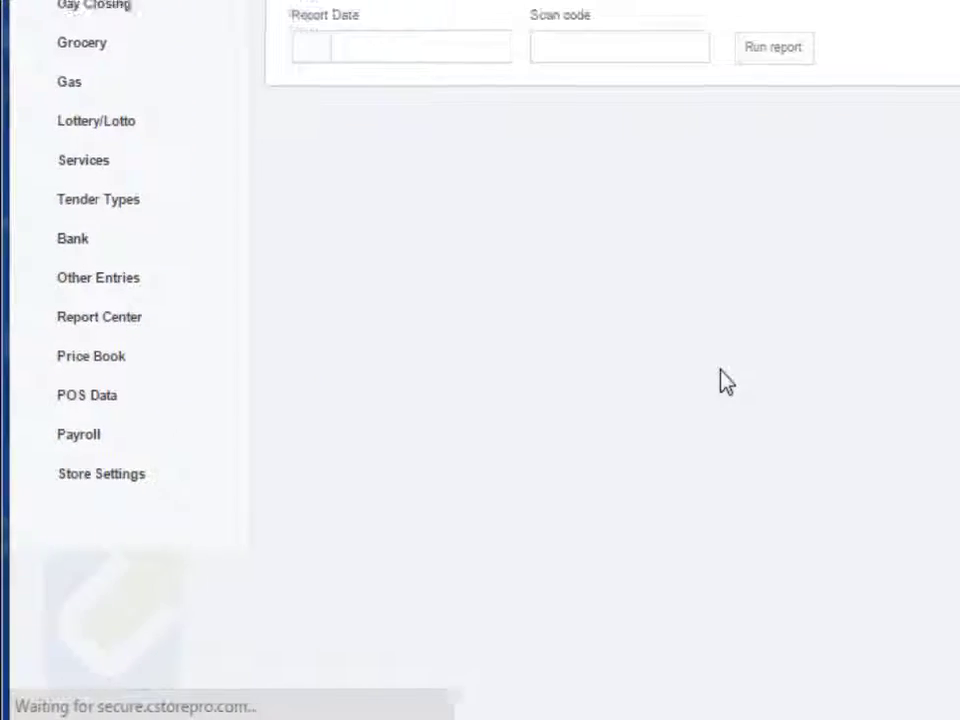
{"action": "left_click", "coordinate": [409, 236]}
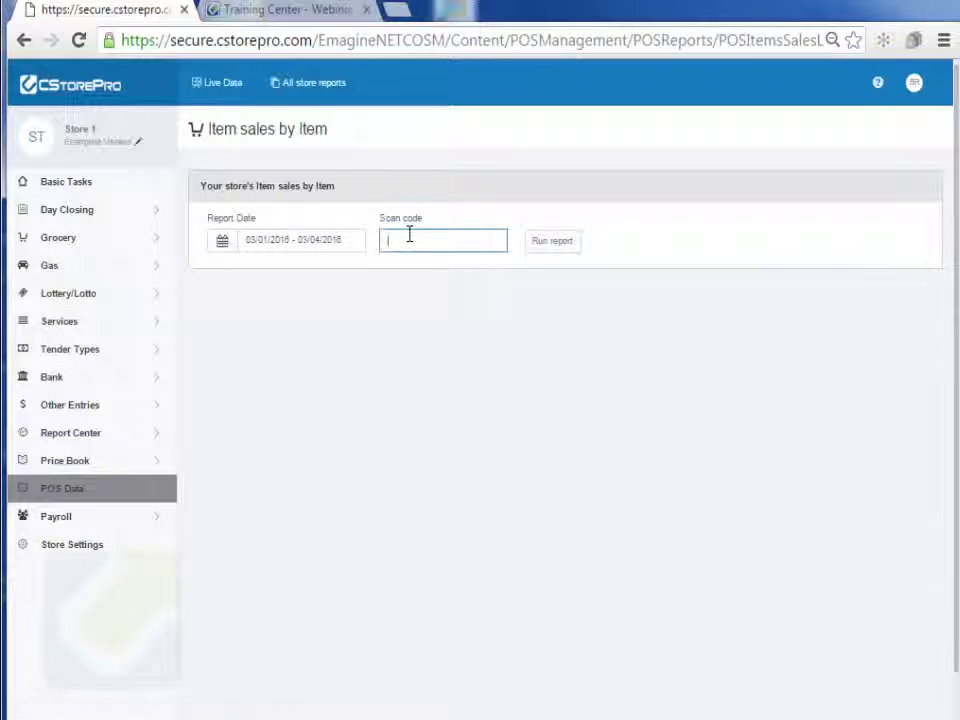
{"action": "right_click", "coordinate": [409, 236]}
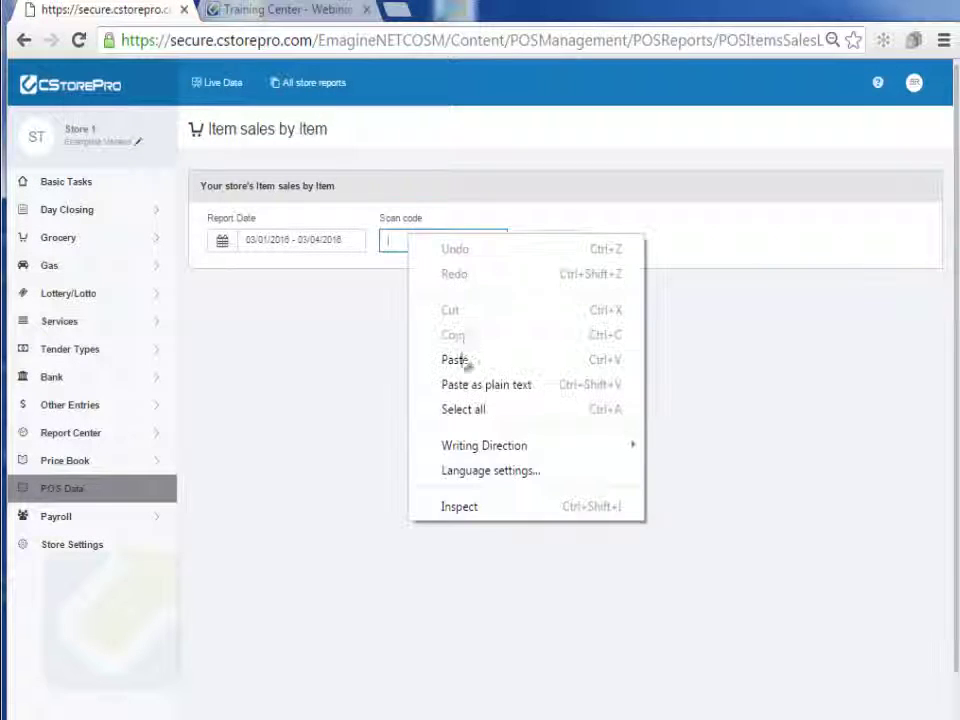
{"action": "left_click", "coordinate": [463, 364]}
{"action": "left_click", "coordinate": [542, 240]}
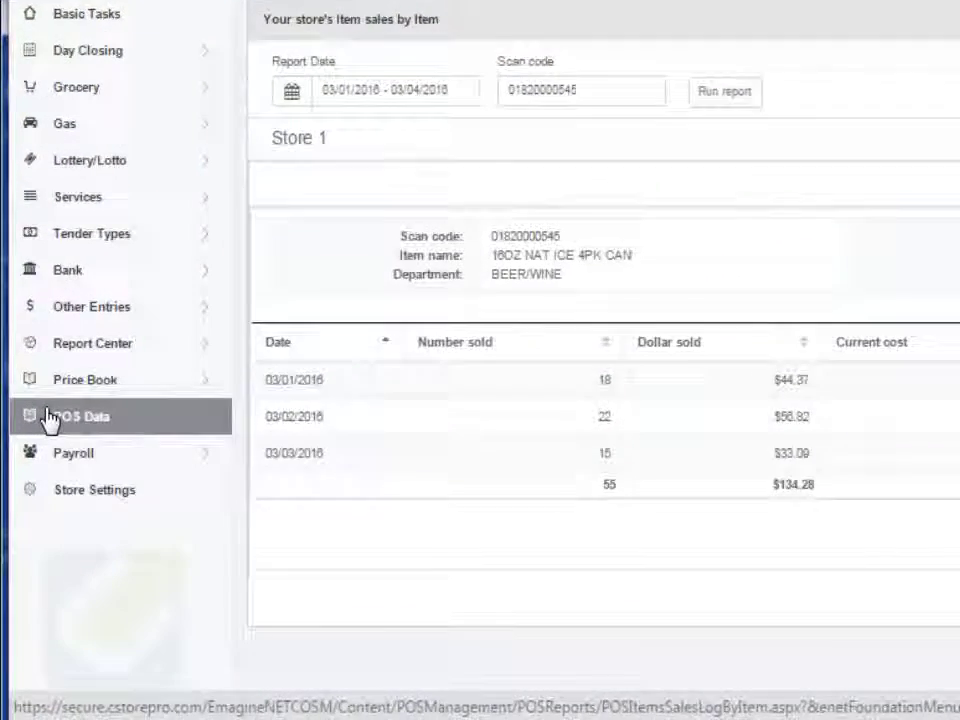
{"action": "left_click", "coordinate": [70, 485]}
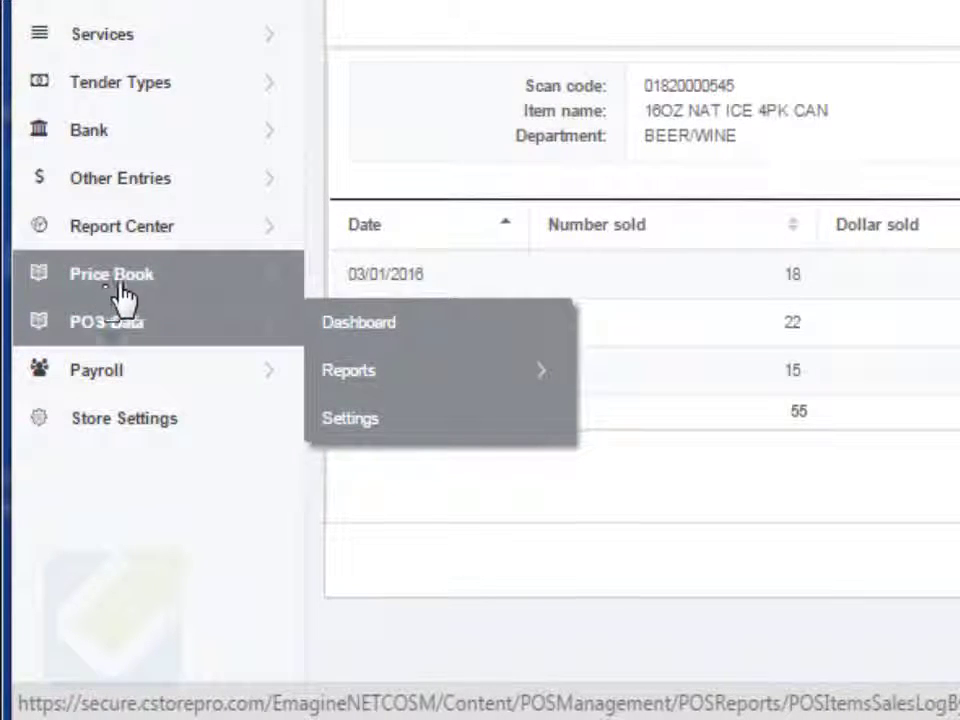
{"action": "left_click", "coordinate": [136, 232]}
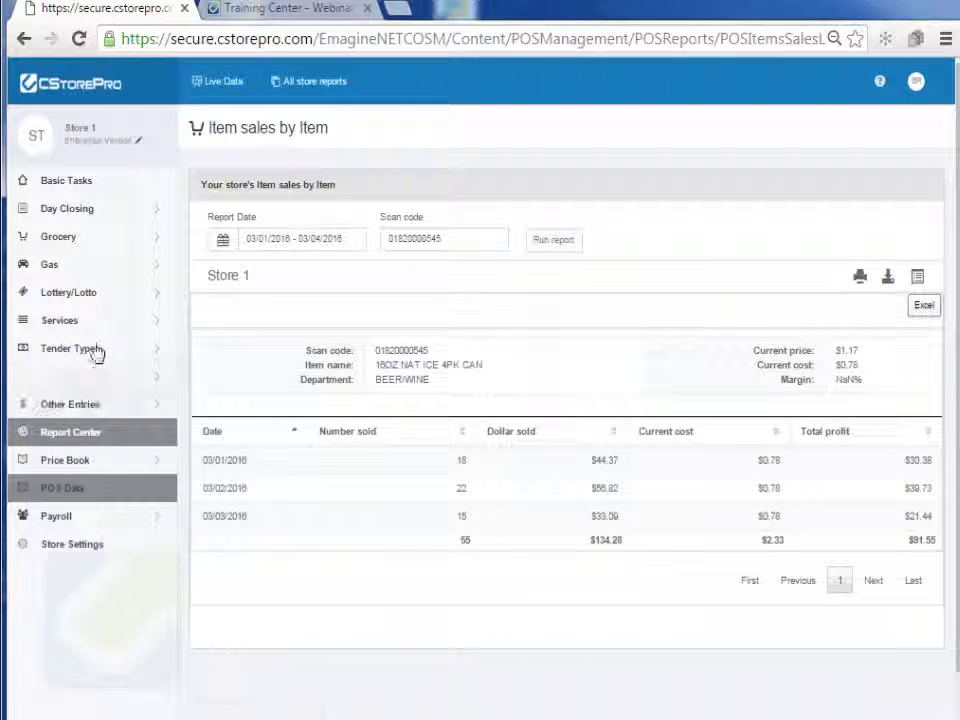
{"action": "mouse_move", "coordinate": [90, 261]}
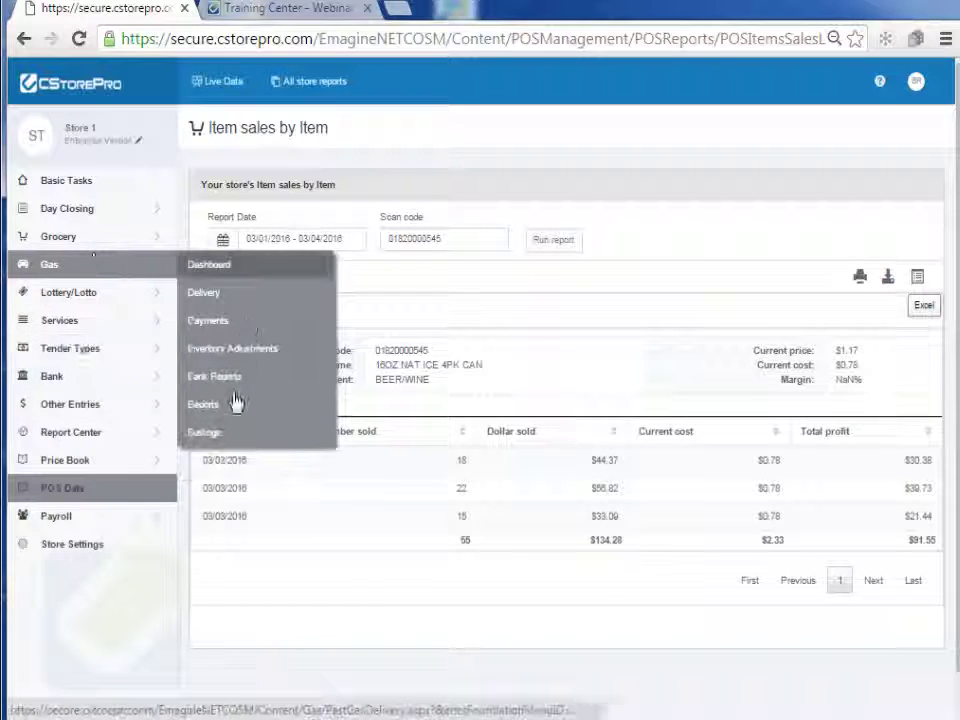